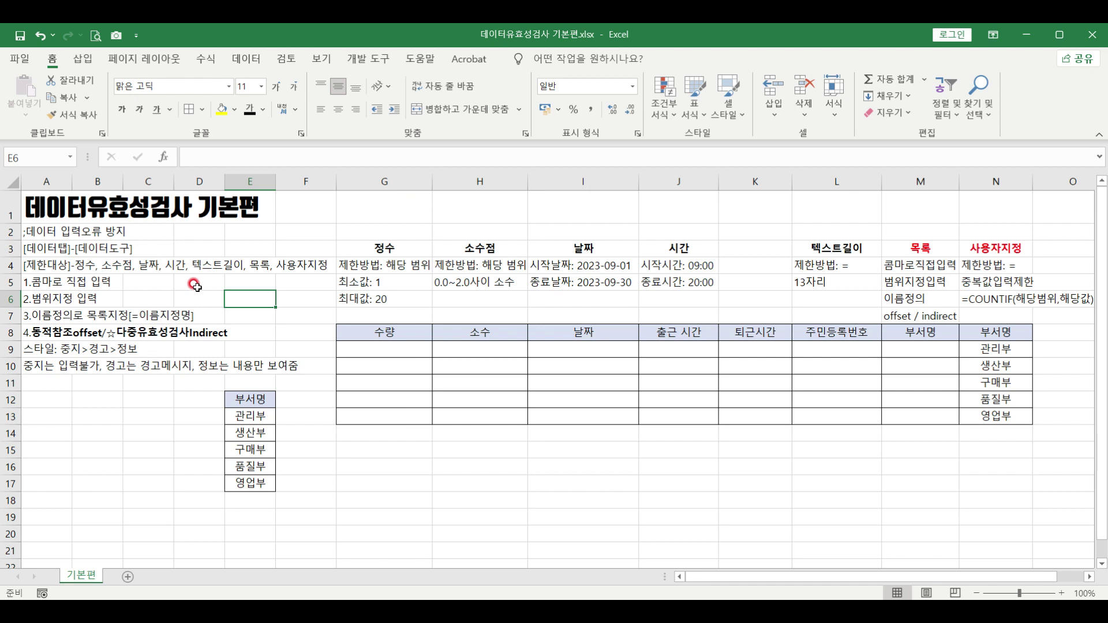
{"action": "left_click", "coordinate": [195, 285]}
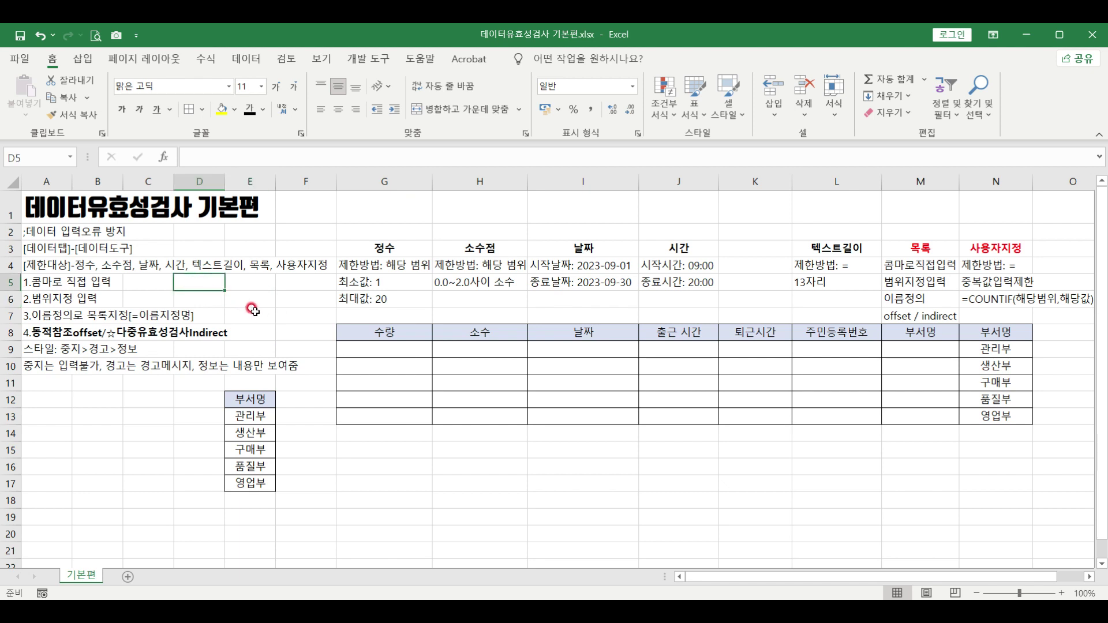
{"action": "left_click", "coordinate": [245, 285]}
{"action": "left_click", "coordinate": [241, 300]}
{"action": "left_click", "coordinate": [203, 300]}
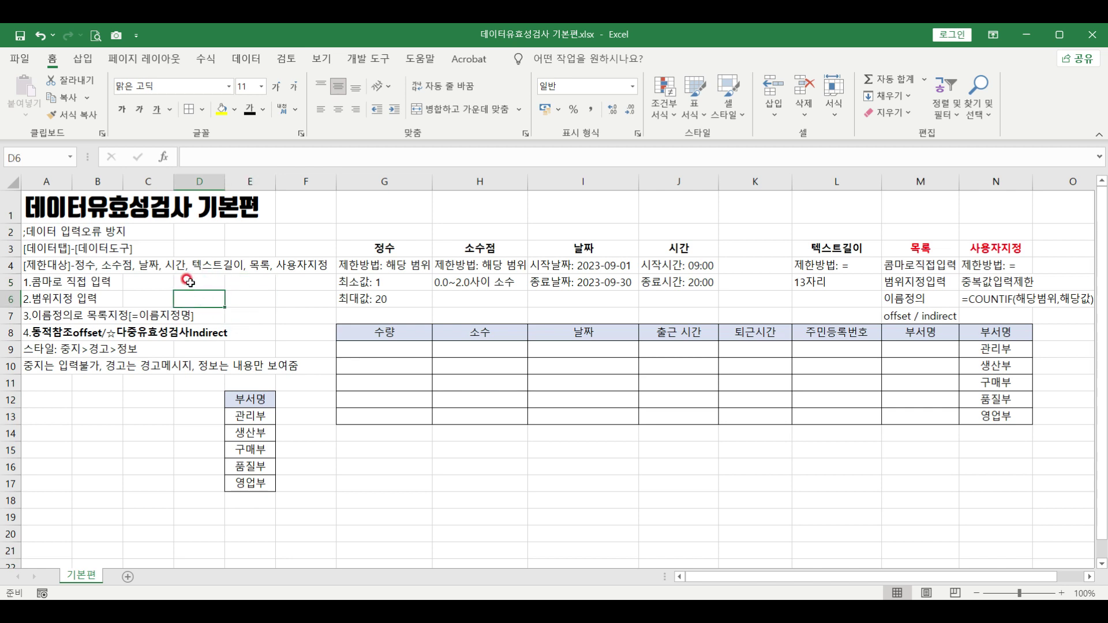
{"action": "left_click", "coordinate": [196, 283]}
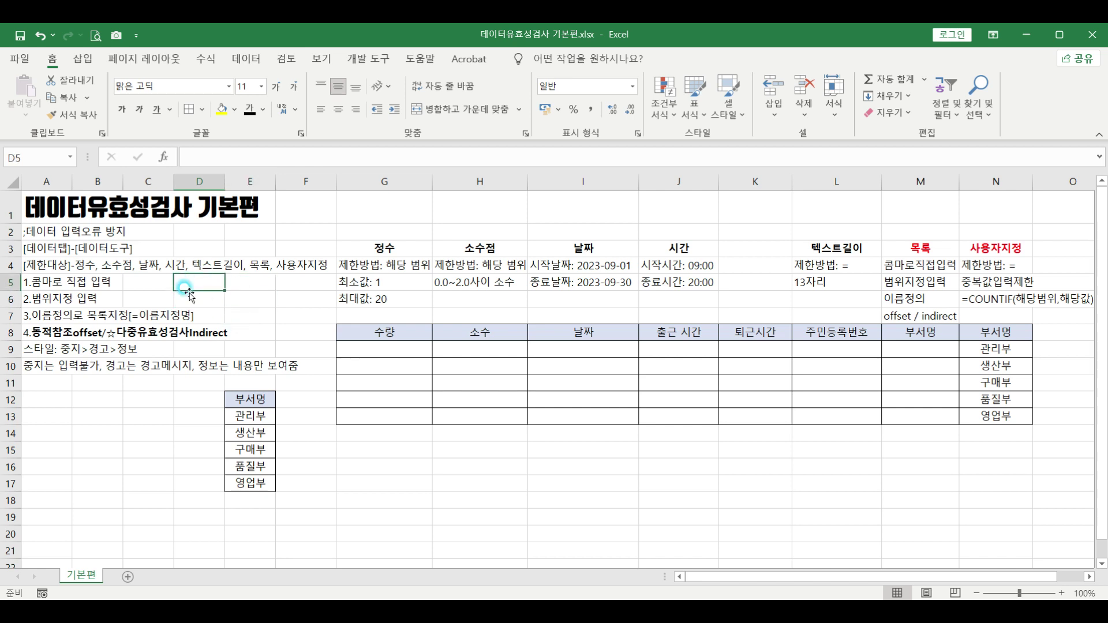
{"action": "left_click", "coordinate": [41, 212]}
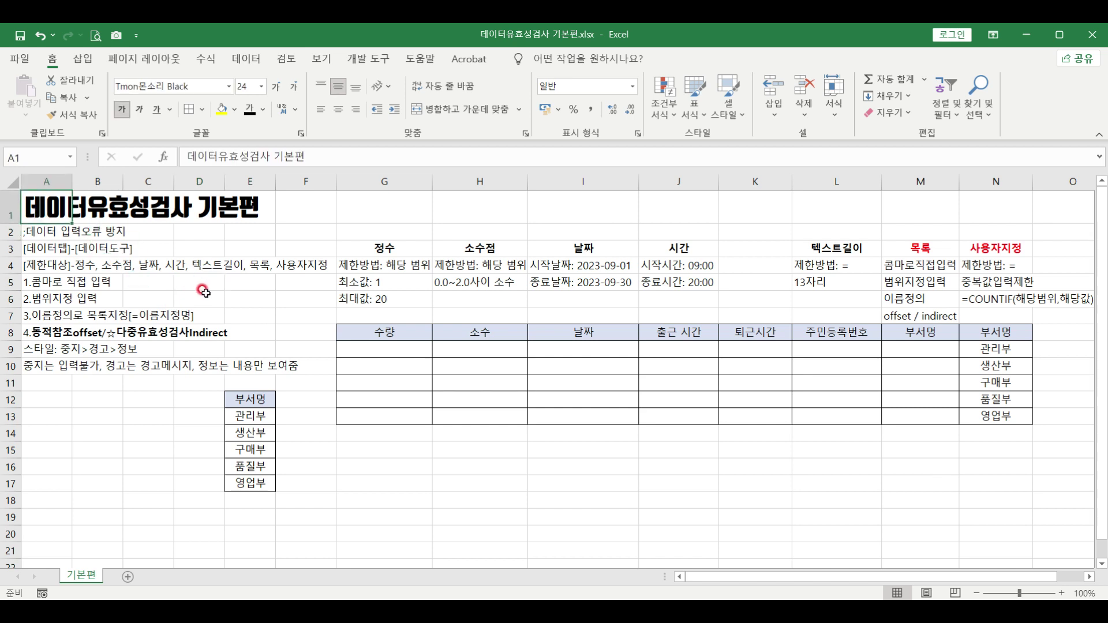
{"action": "left_click", "coordinate": [205, 292]}
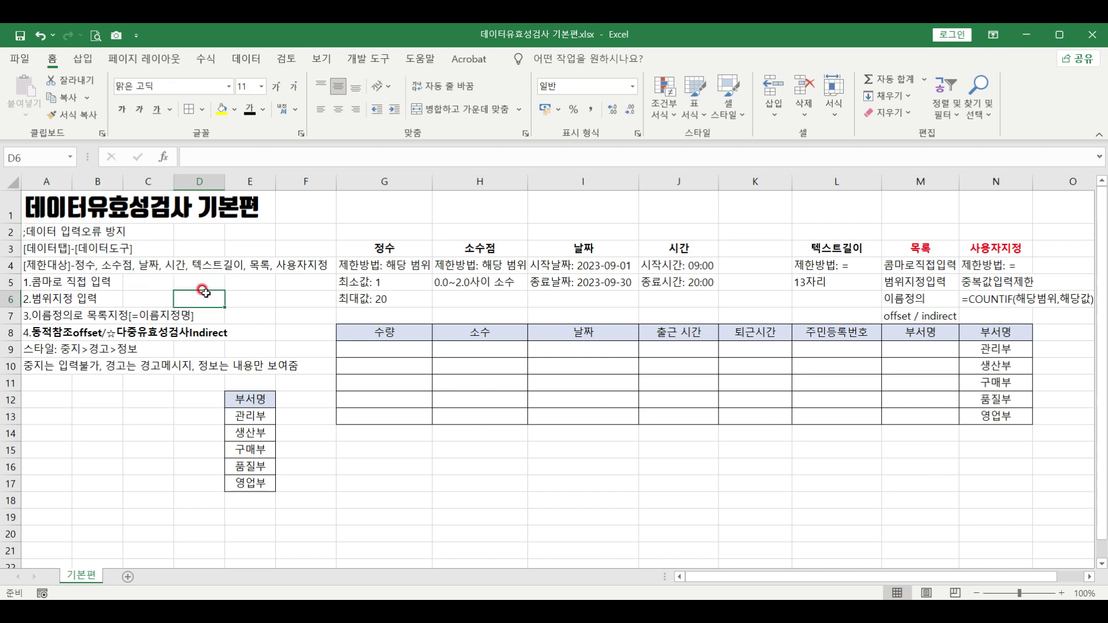
Review the data validation notes in column A, the data tools, and the 정수 criteria in G3:G6 above the 수량 column.
{"action": "left_click", "coordinate": [34, 231]}
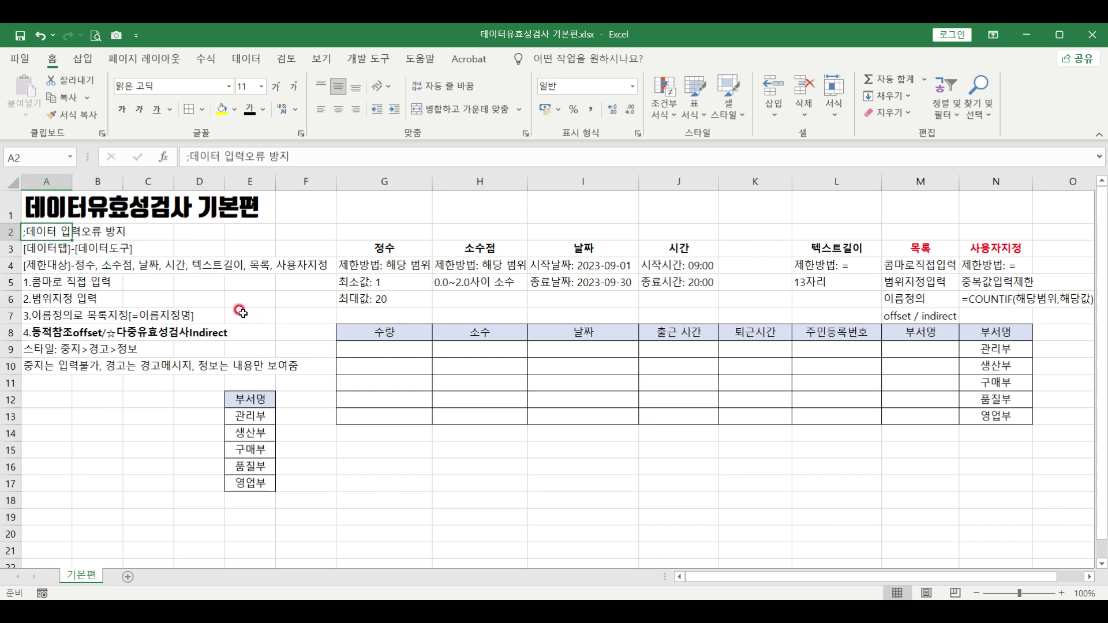
{"action": "key", "text": "Down"}
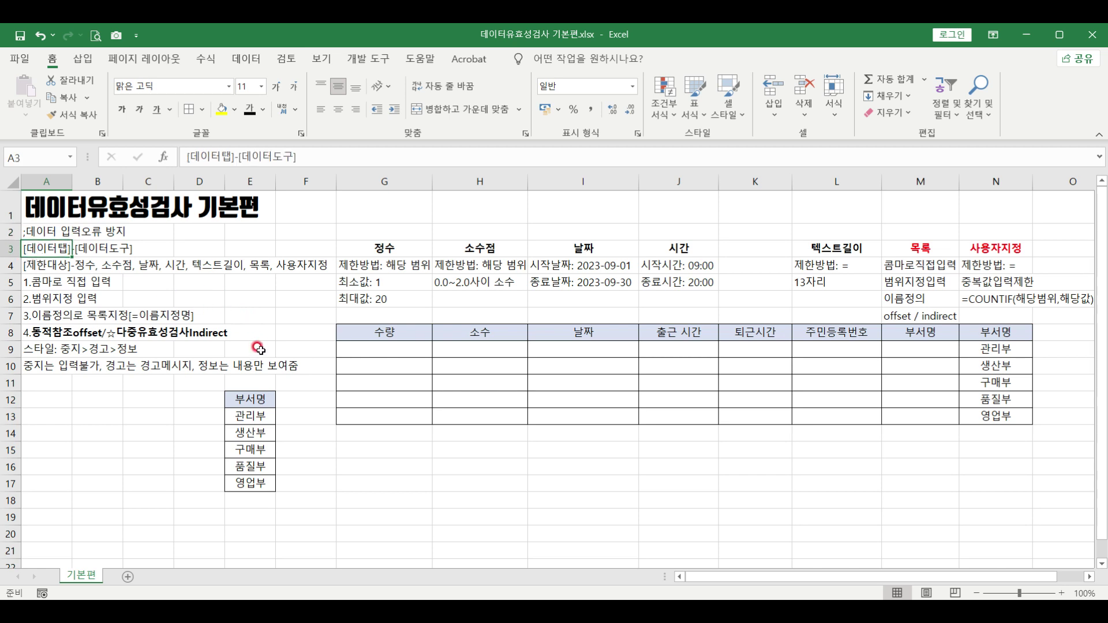
{"action": "left_click", "coordinate": [246, 58]}
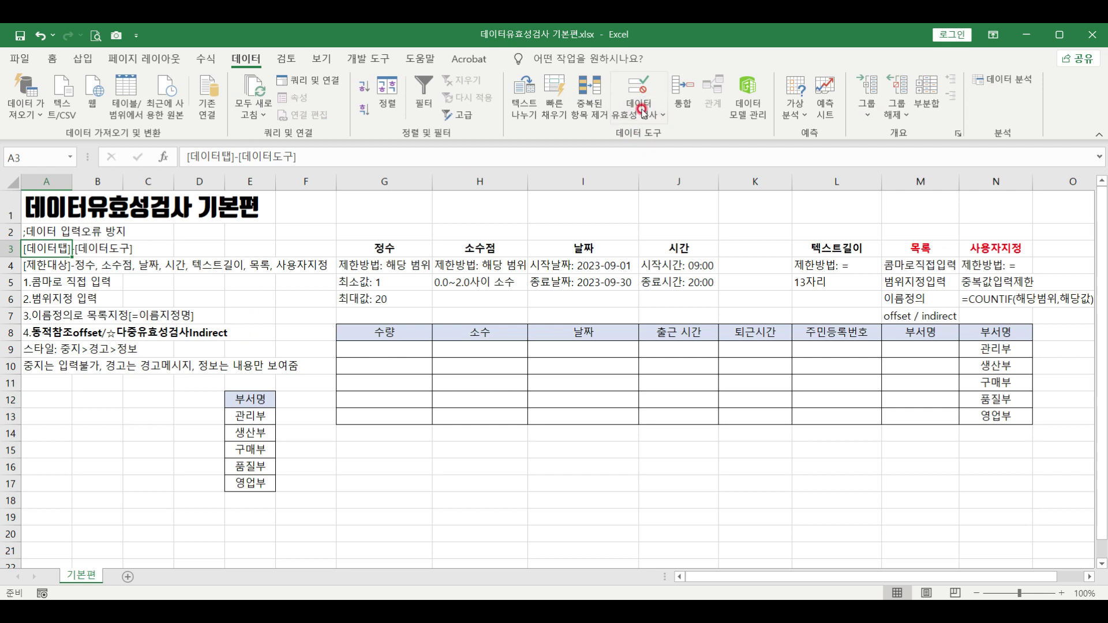
{"action": "left_click", "coordinate": [248, 300]}
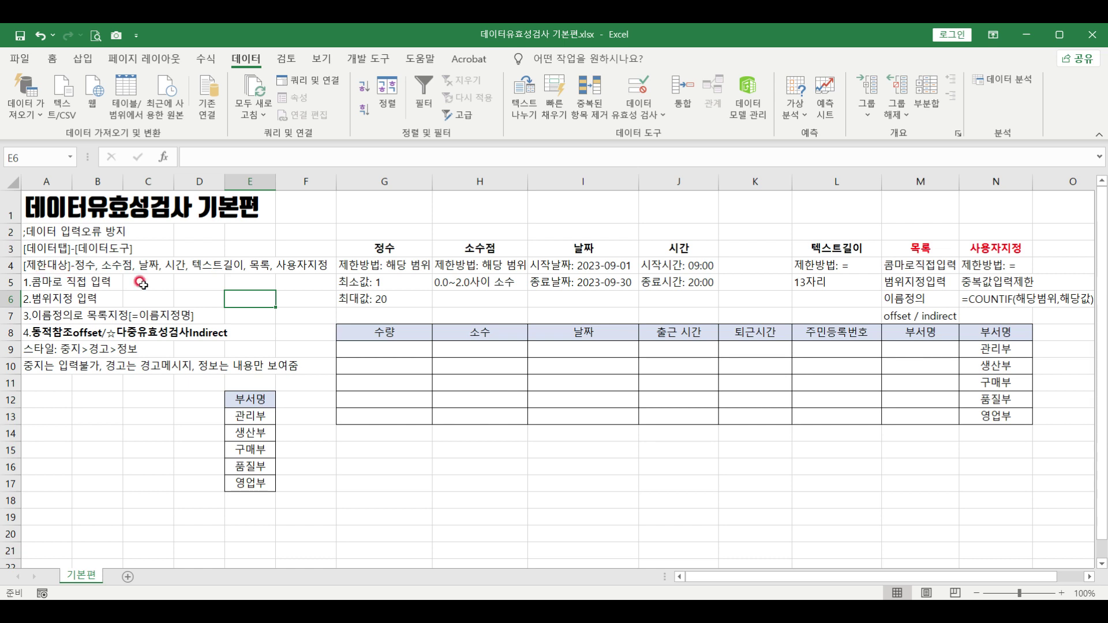
{"action": "left_click", "coordinate": [176, 280]}
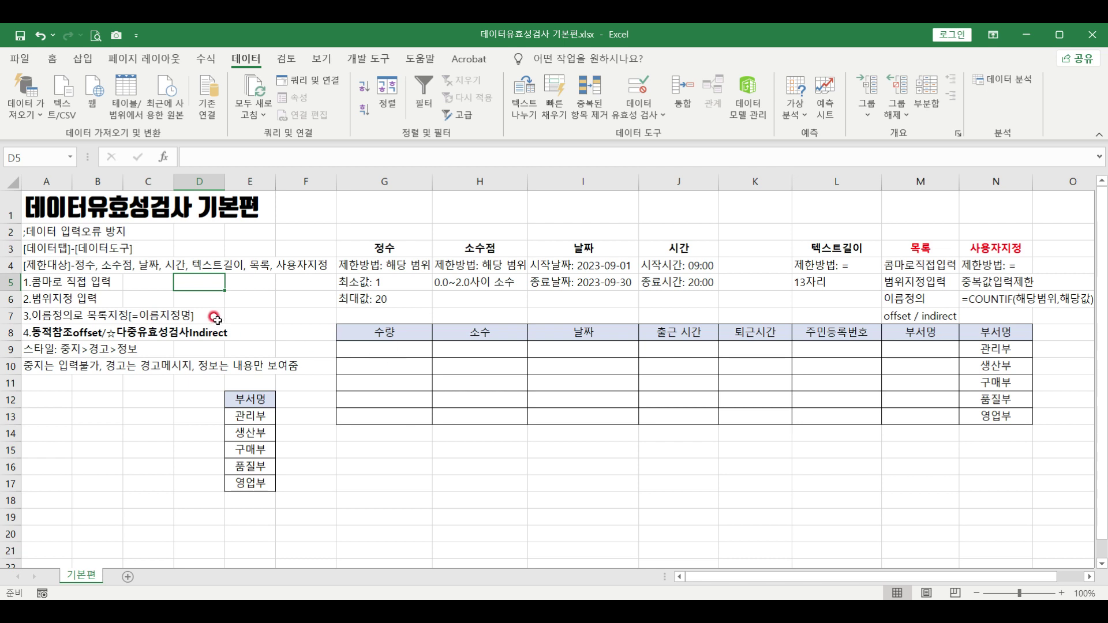
{"action": "left_click_drag", "start_coordinate": [50, 283], "coordinate": [51, 365]}
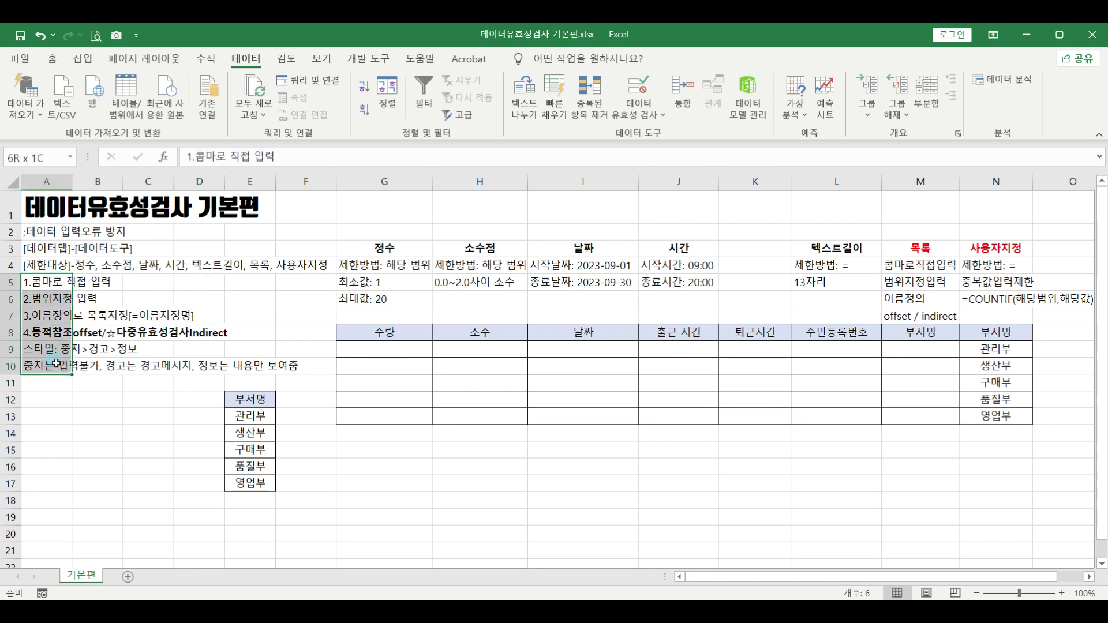
{"action": "left_click", "coordinate": [242, 310]}
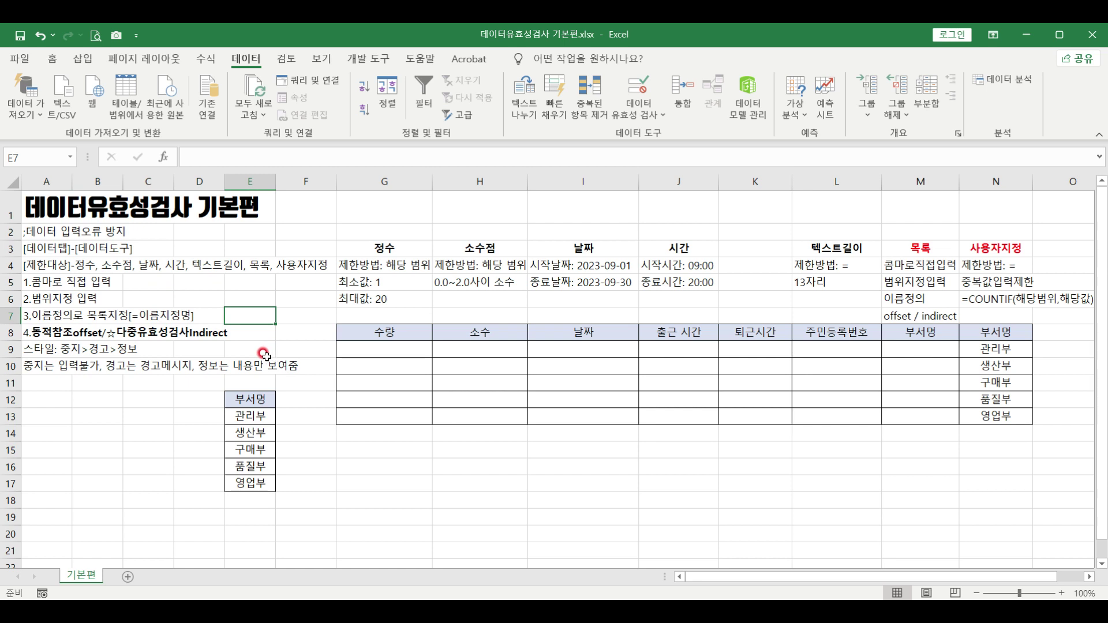
{"action": "left_click", "coordinate": [254, 298]}
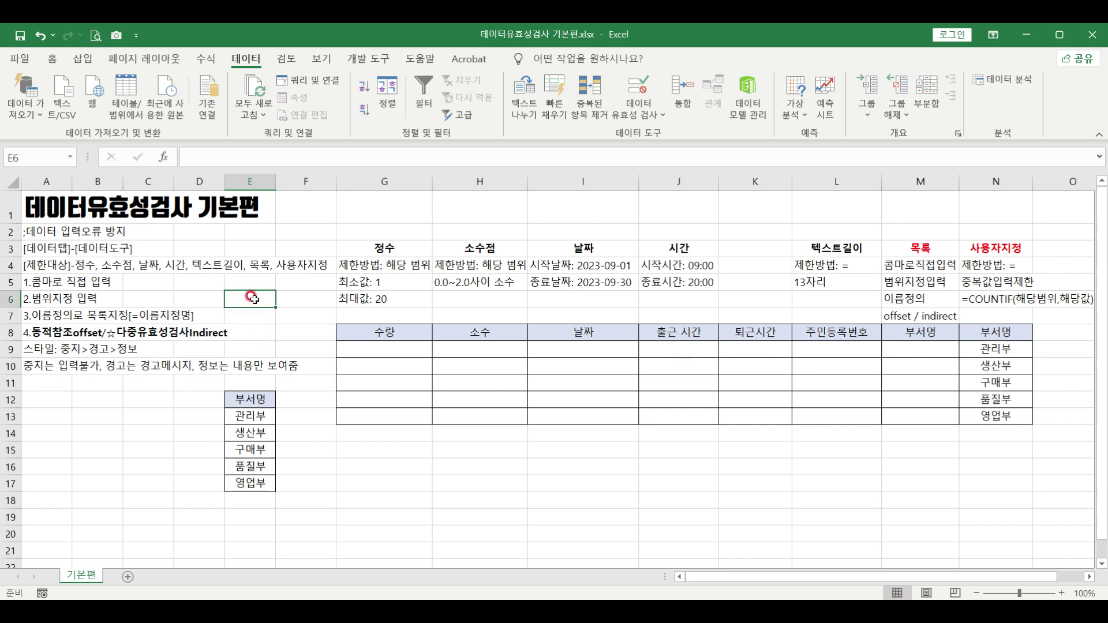
{"action": "left_click", "coordinate": [367, 248]}
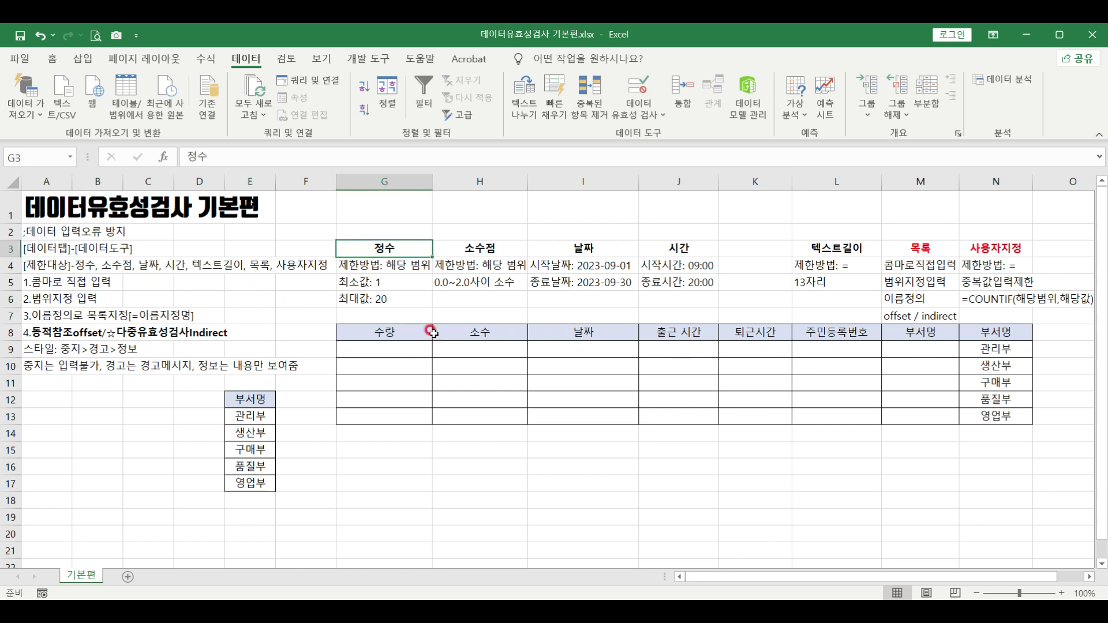
{"action": "left_click", "coordinate": [379, 266]}
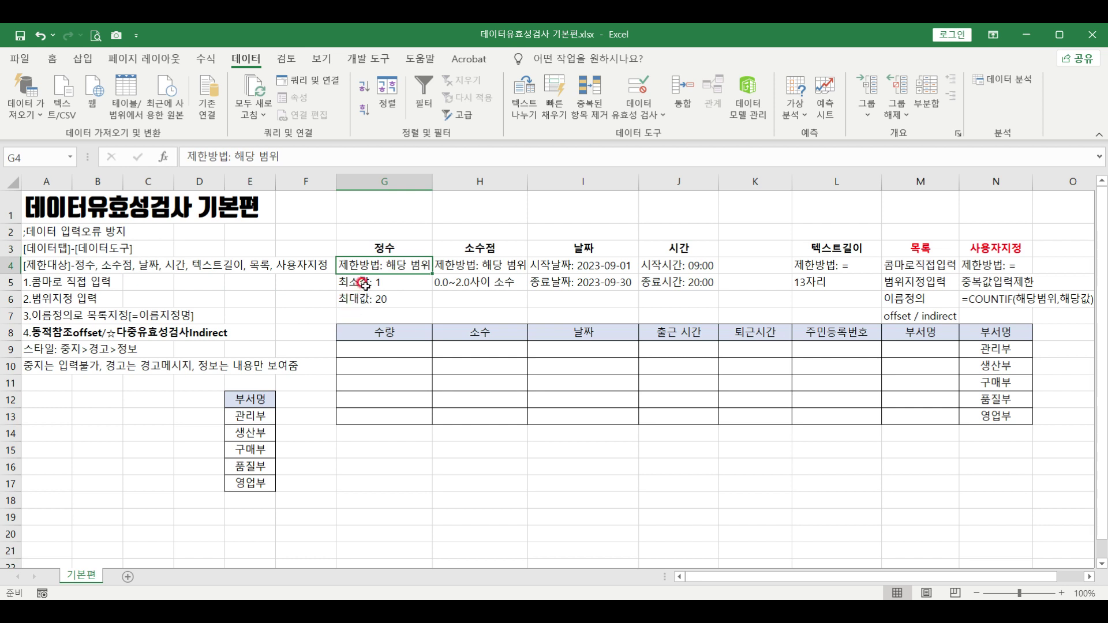
{"action": "left_click_drag", "start_coordinate": [364, 284], "coordinate": [362, 300]}
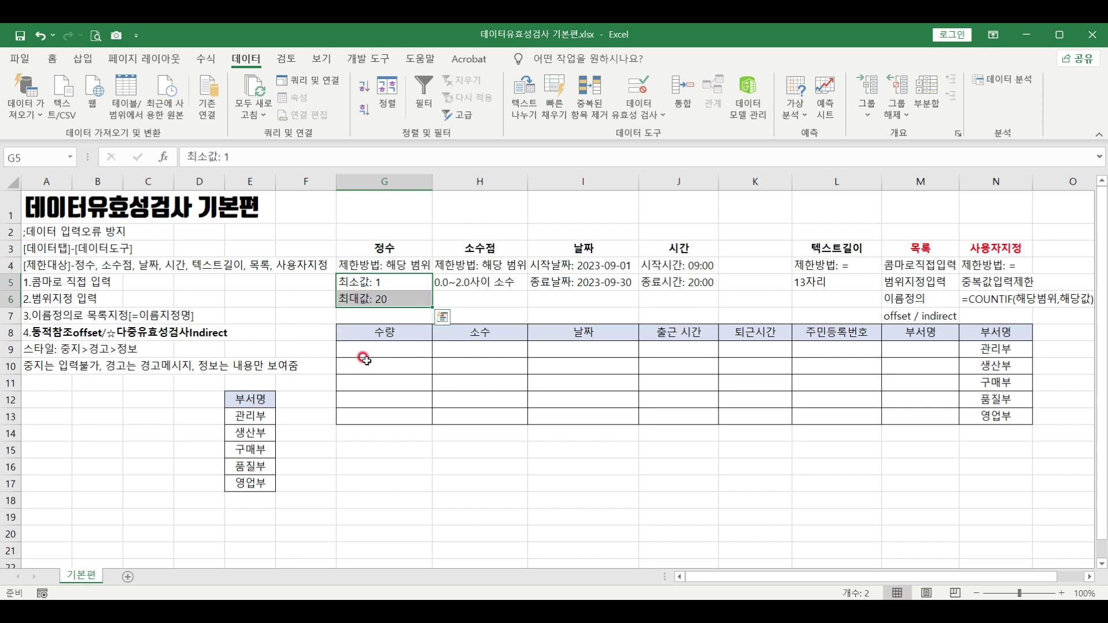
Start a data validation rule for the 수량 cells G9:G13 that allows only 정수 (whole number) values.
{"action": "left_click", "coordinate": [384, 349]}
{"action": "left_click_drag", "start_coordinate": [384, 348], "coordinate": [386, 416]}
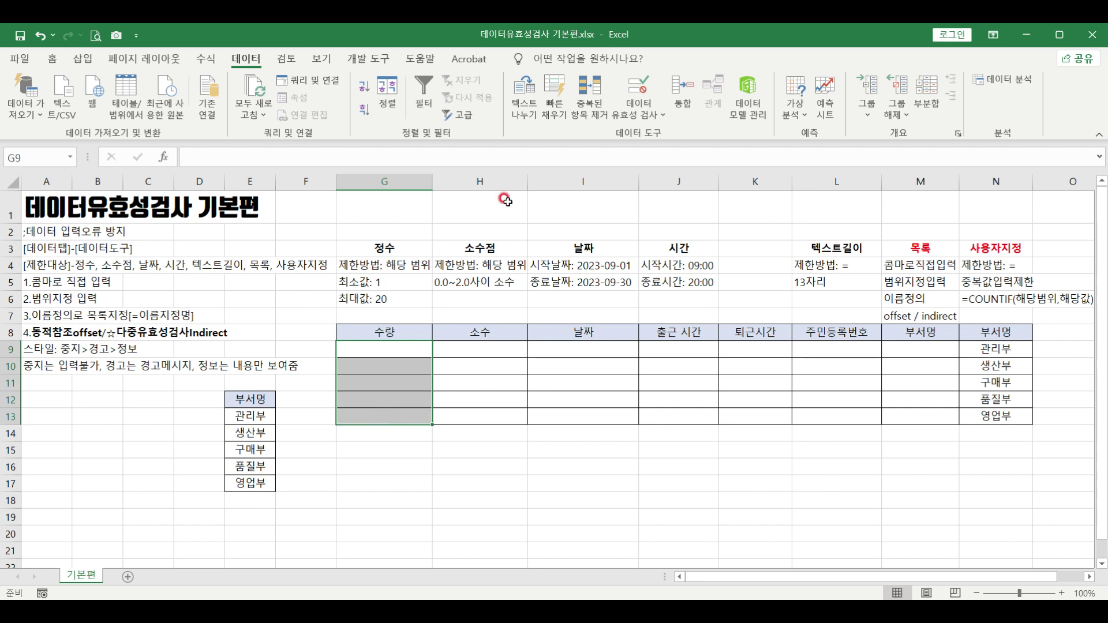
{"action": "left_click", "coordinate": [643, 93]}
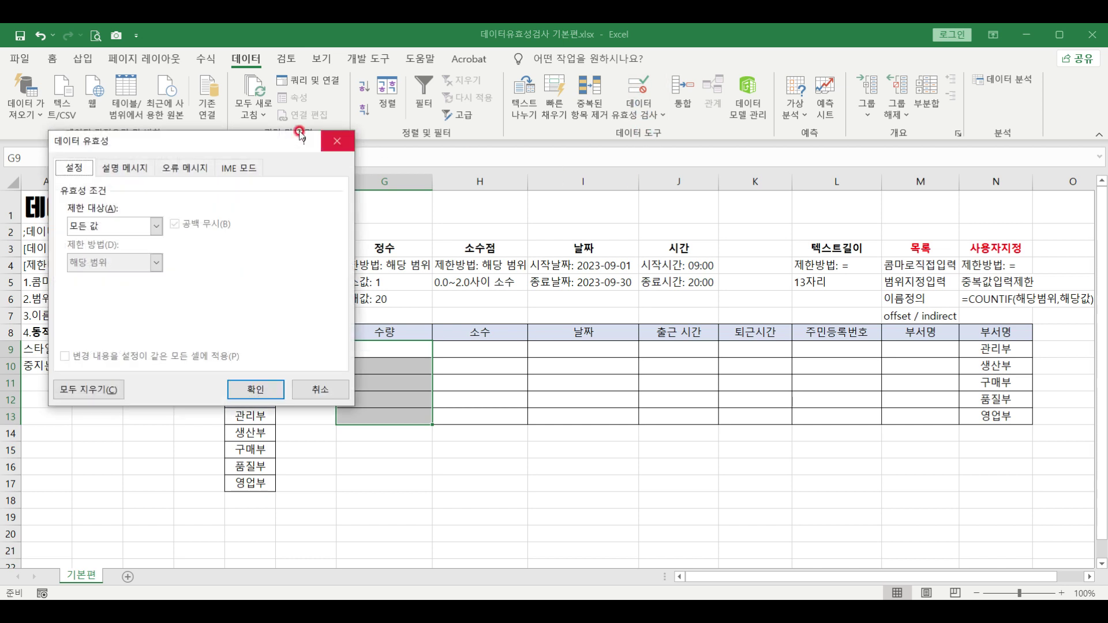
{"action": "left_click_drag", "start_coordinate": [166, 141], "coordinate": [663, 231]}
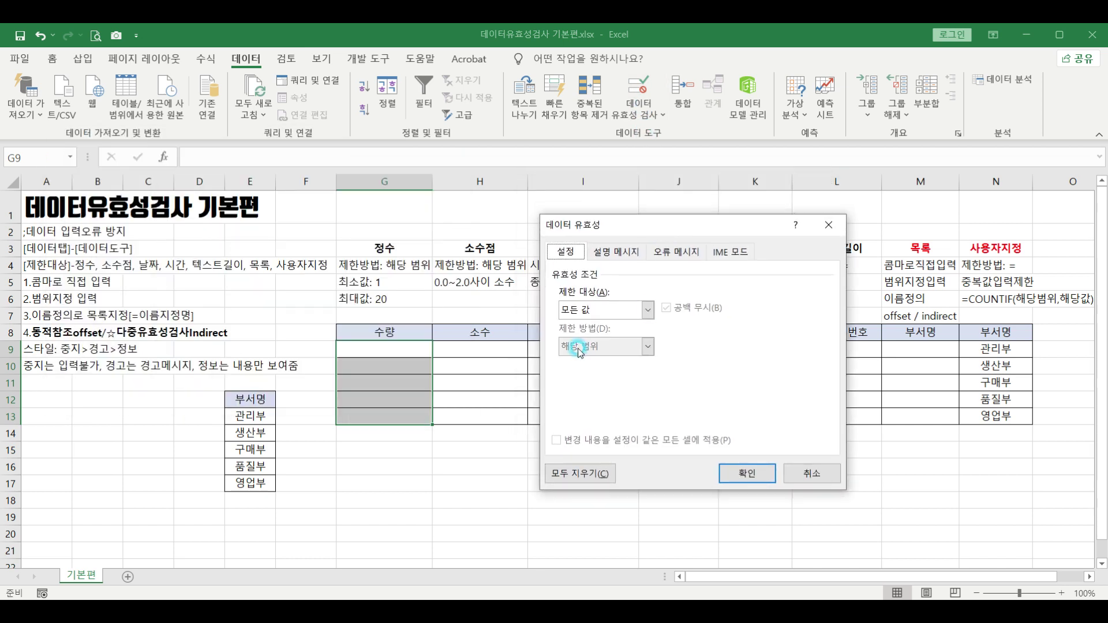
{"action": "left_click", "coordinate": [592, 310]}
{"action": "left_click", "coordinate": [574, 337]}
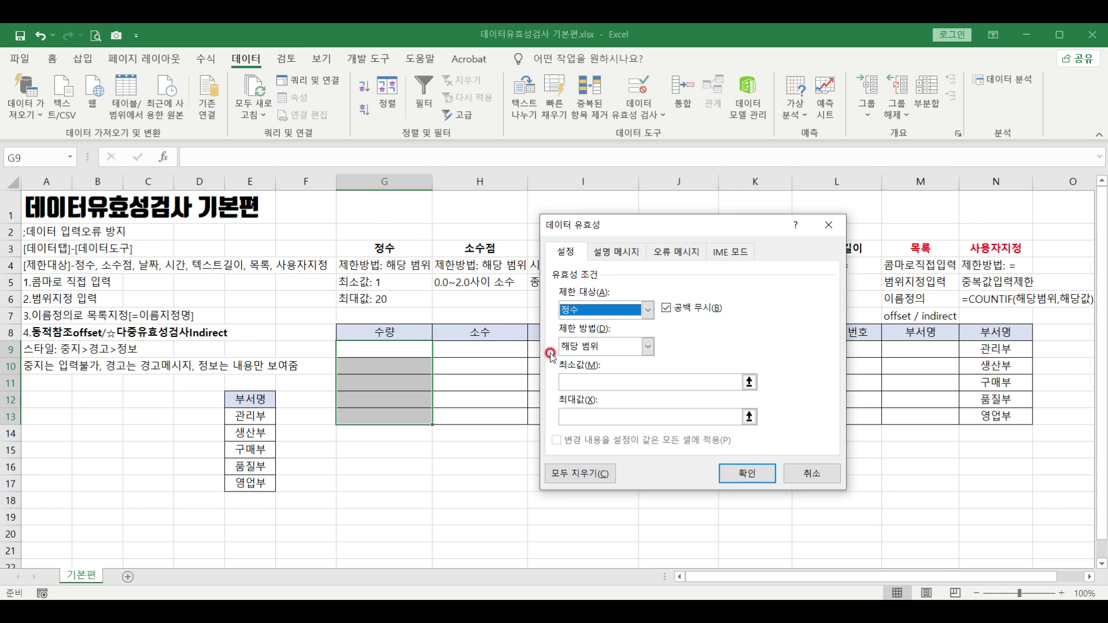
Restrict the whole-number rule by 해당 범위 (between), with a minimum of 1 and a maximum of 20.
{"action": "left_click", "coordinate": [648, 347]}
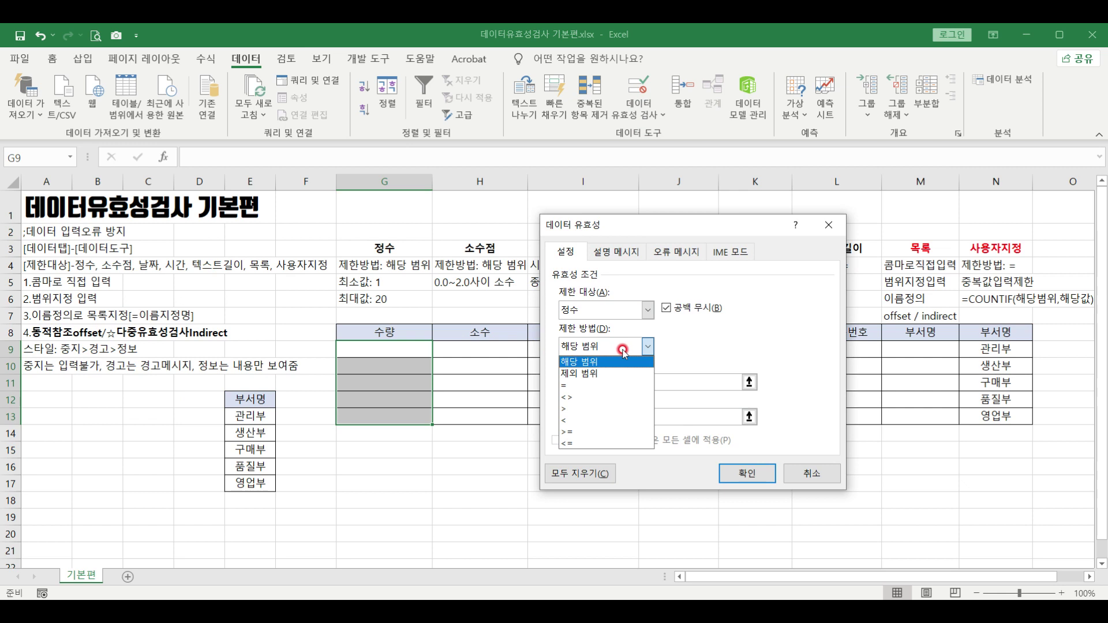
{"action": "left_click", "coordinate": [604, 361]}
{"action": "left_click", "coordinate": [582, 381]}
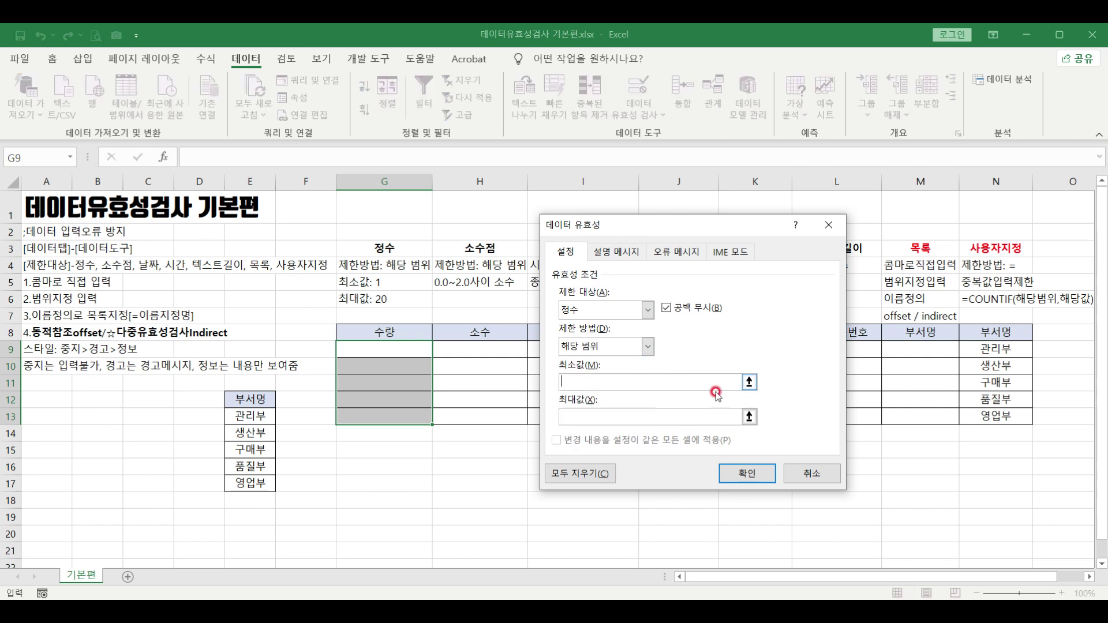
{"action": "left_click", "coordinate": [579, 416]}
{"action": "type", "text": "20"}
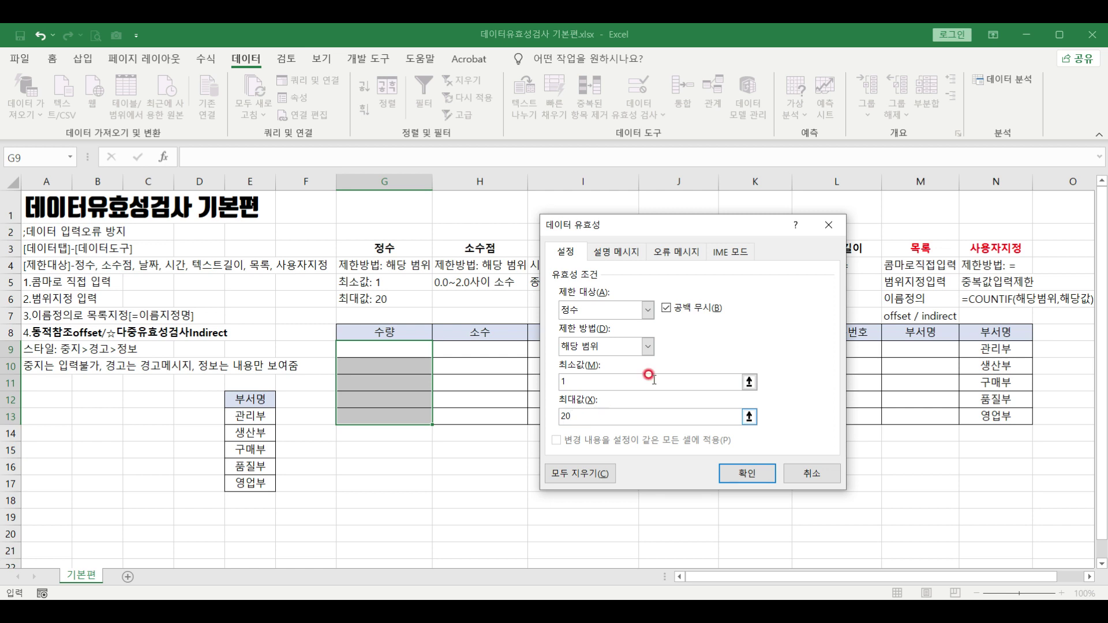
Add an input message titled "수량제한" with the text "1부터 20까지만 입력하세요" to the validation rule.
{"action": "left_click", "coordinate": [616, 252]}
{"action": "left_click", "coordinate": [622, 341]}
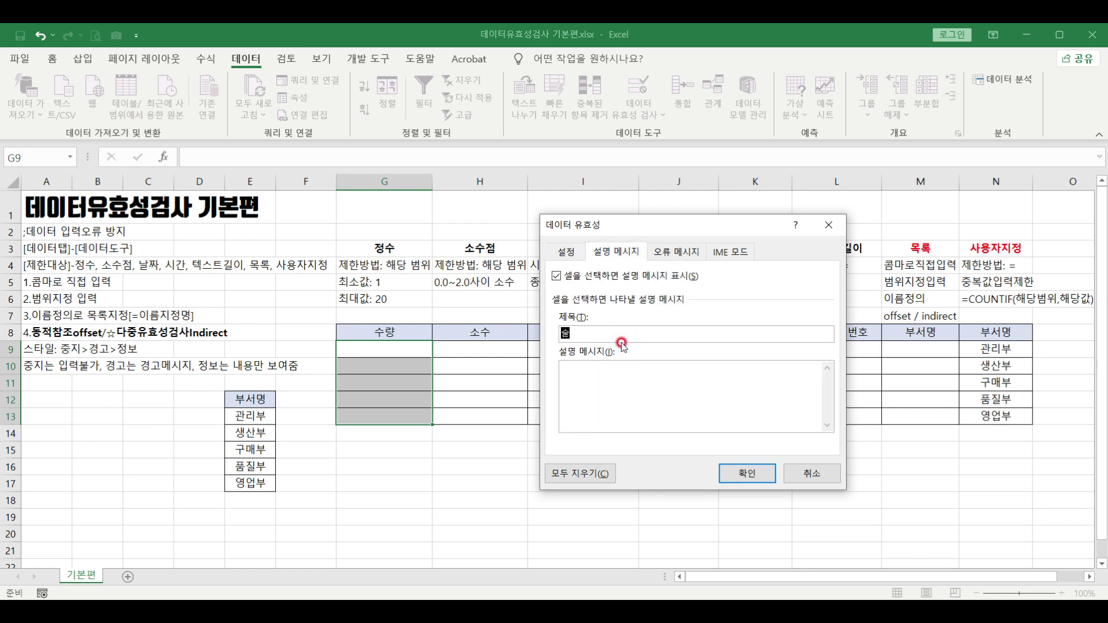
{"action": "left_click", "coordinate": [588, 367]}
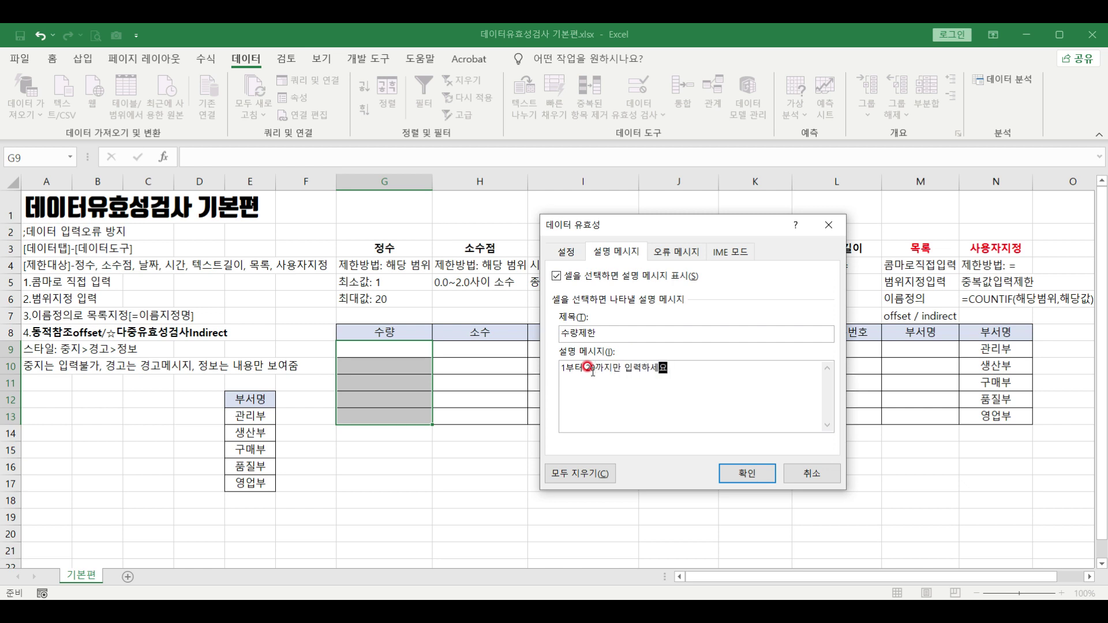
Set a 중지 (stop) error alert titled "수량제한" with the message "1~20까지만 입력가능", and apply the validation rule.
{"action": "left_click", "coordinate": [677, 252]}
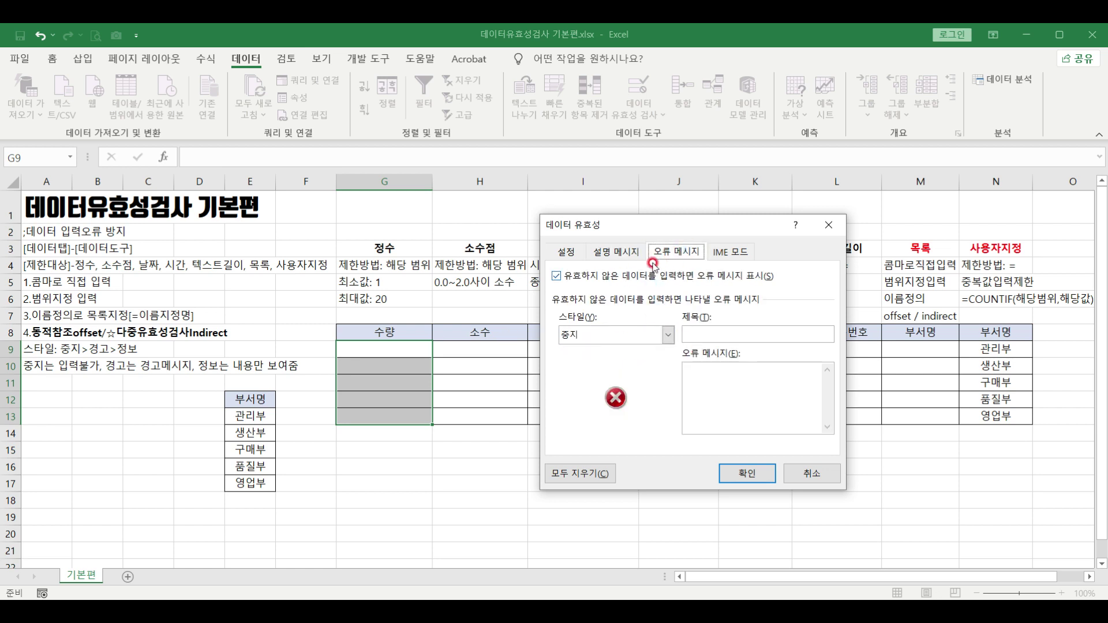
{"action": "left_click", "coordinate": [709, 335]}
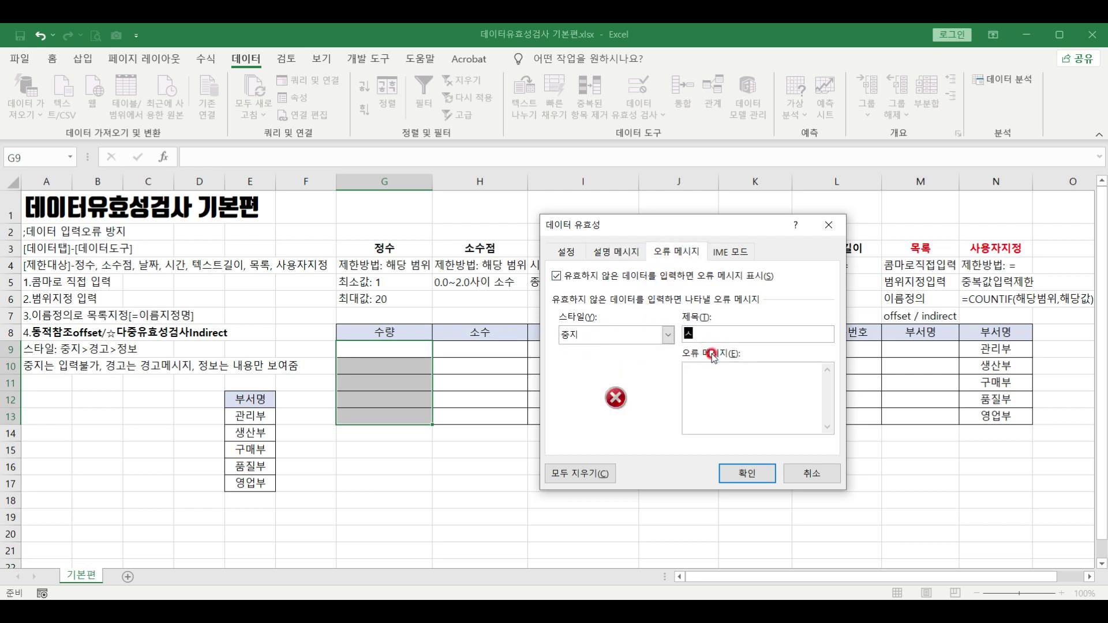
{"action": "left_click", "coordinate": [713, 381]}
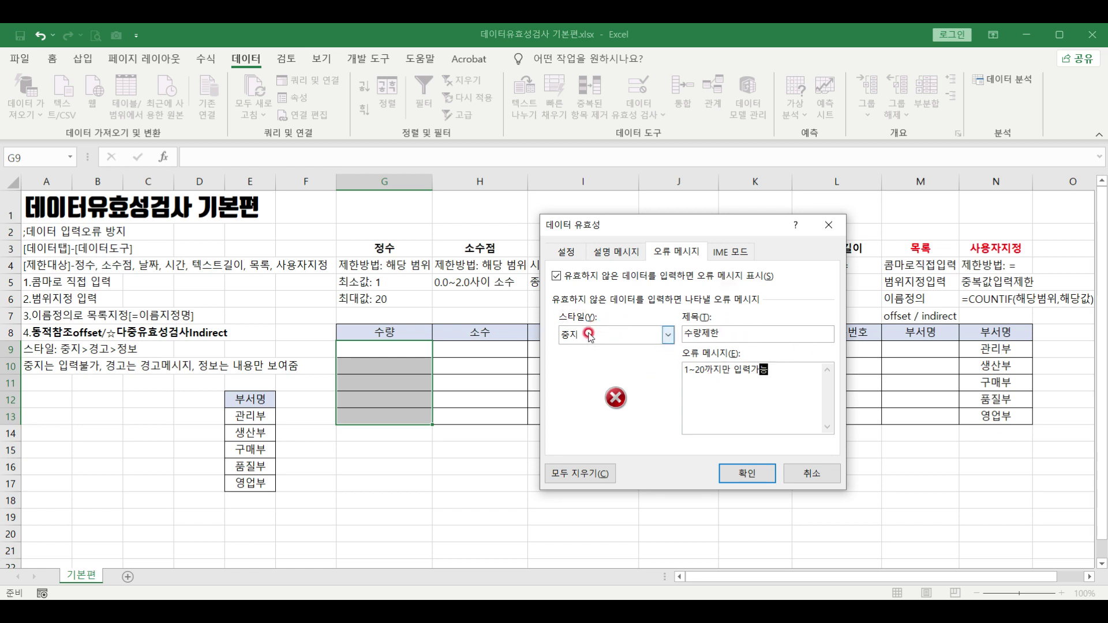
{"action": "left_click", "coordinate": [669, 335]}
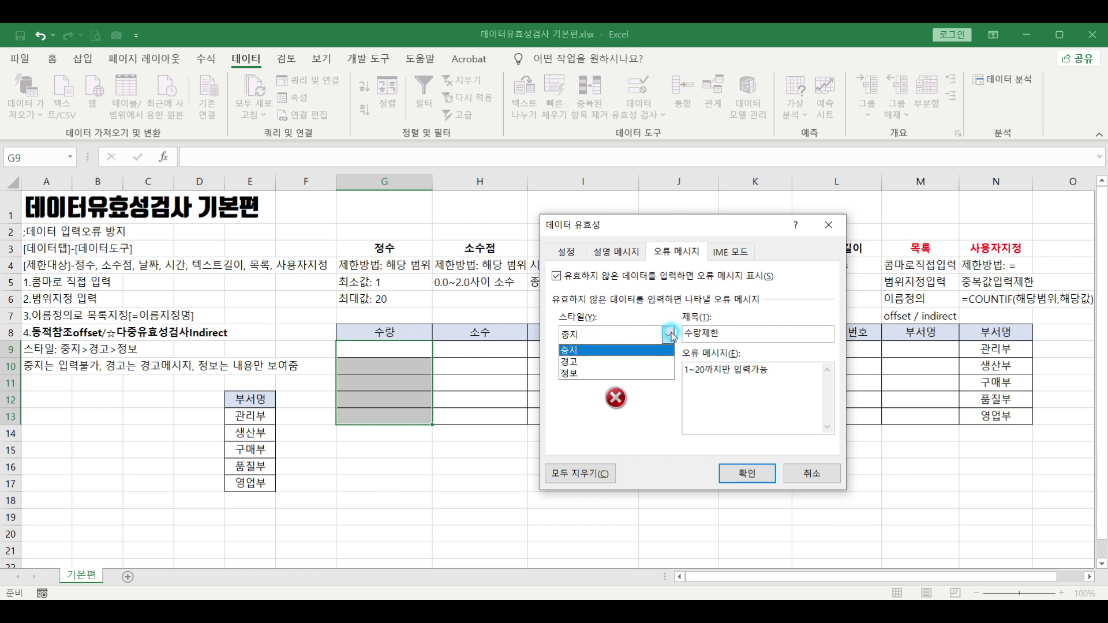
{"action": "left_click", "coordinate": [670, 335]}
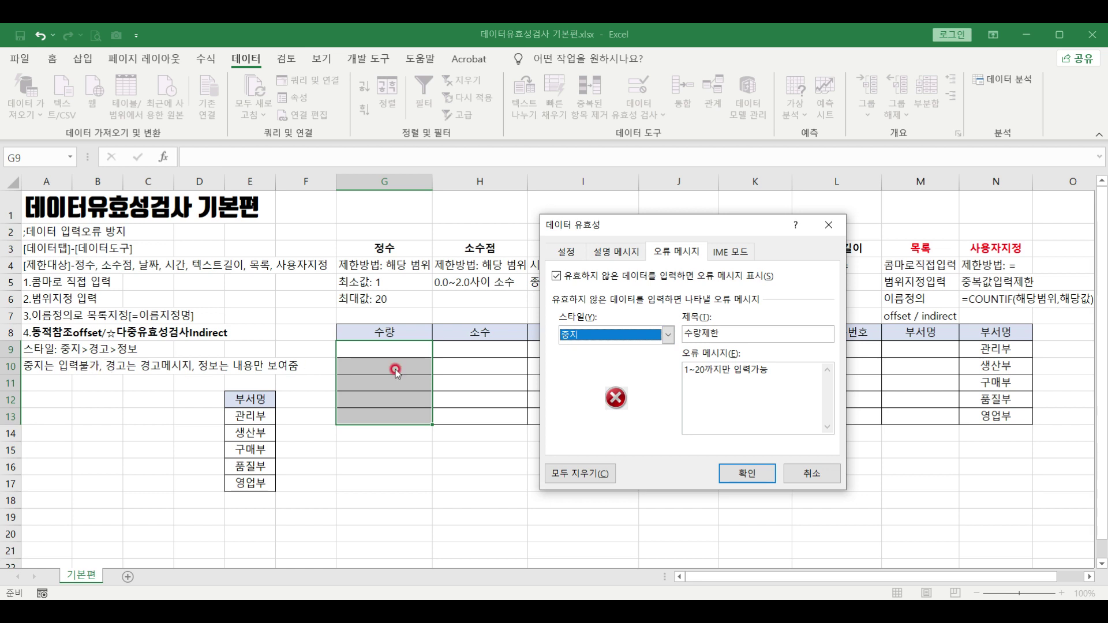
{"action": "left_click", "coordinate": [729, 253]}
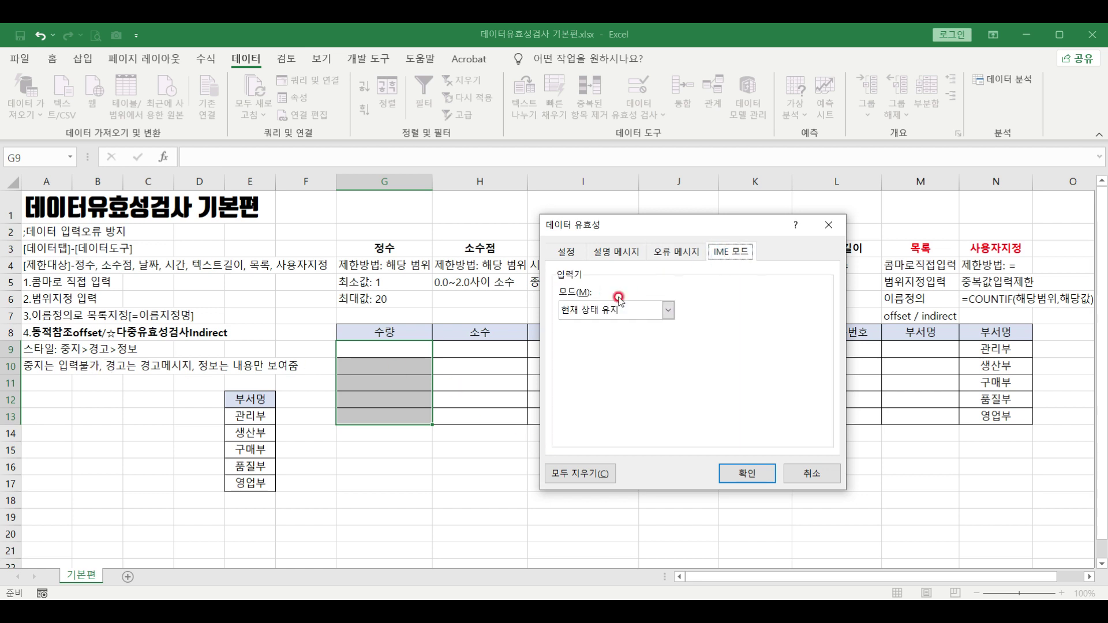
{"action": "left_click", "coordinate": [589, 253]}
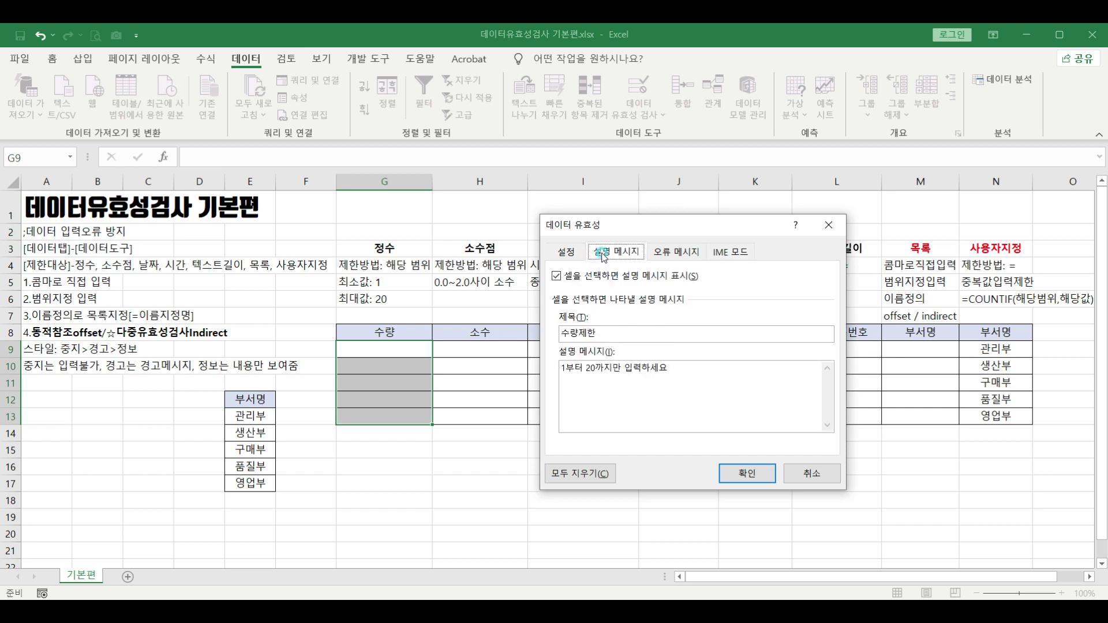
{"action": "left_click", "coordinate": [742, 474]}
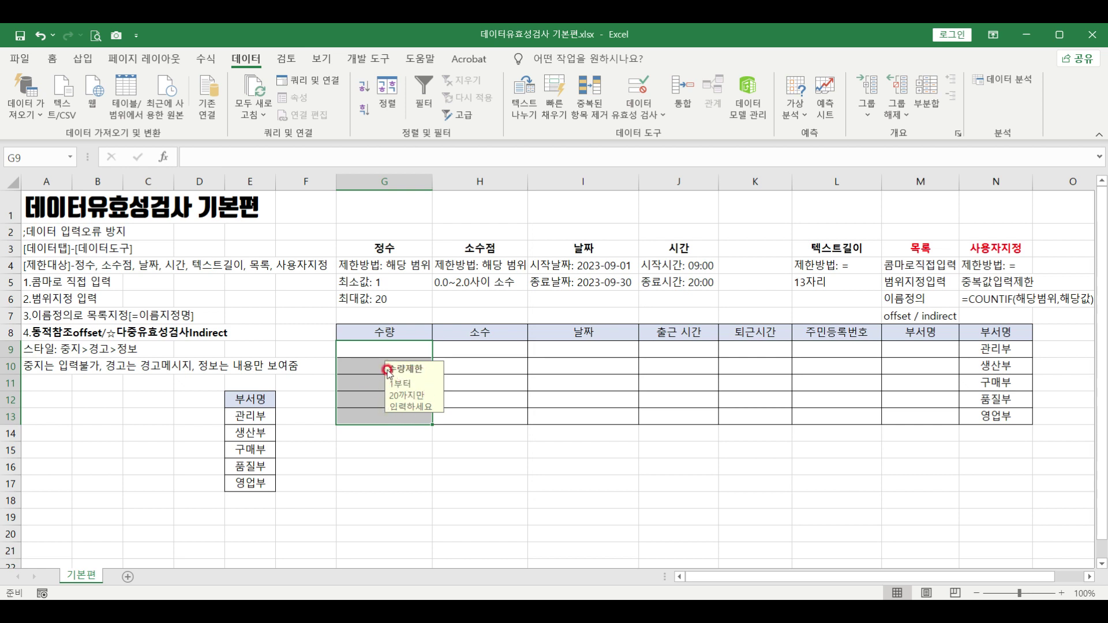
Test the quantity limit by trying to enter 21 in cell G9.
{"action": "left_click", "coordinate": [369, 344]}
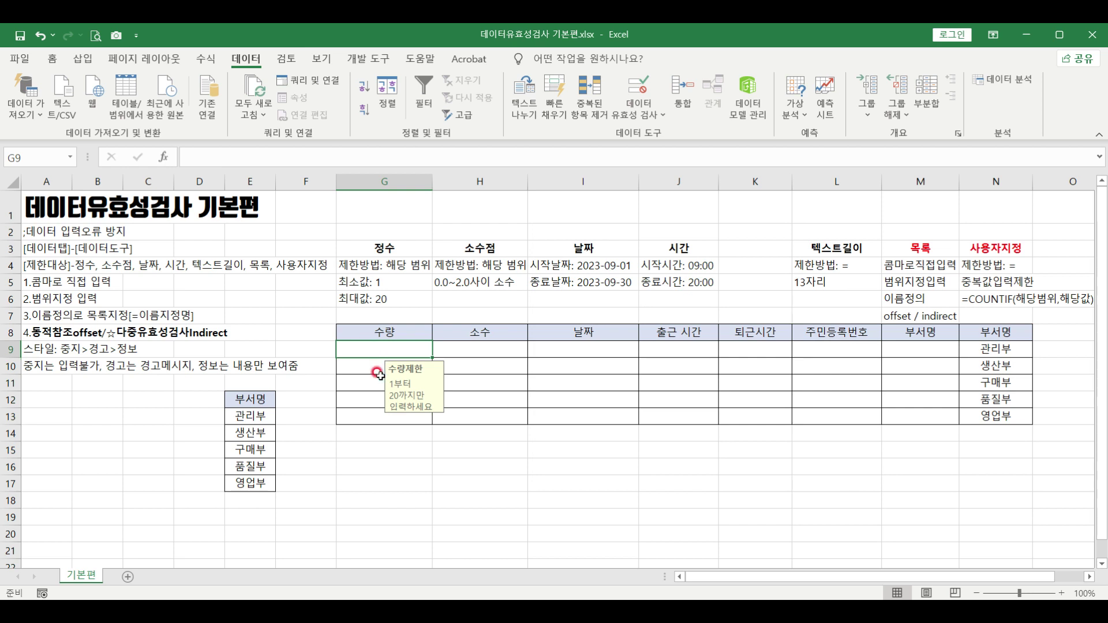
{"action": "type", "text": "21"}
{"action": "key", "text": "Return"}
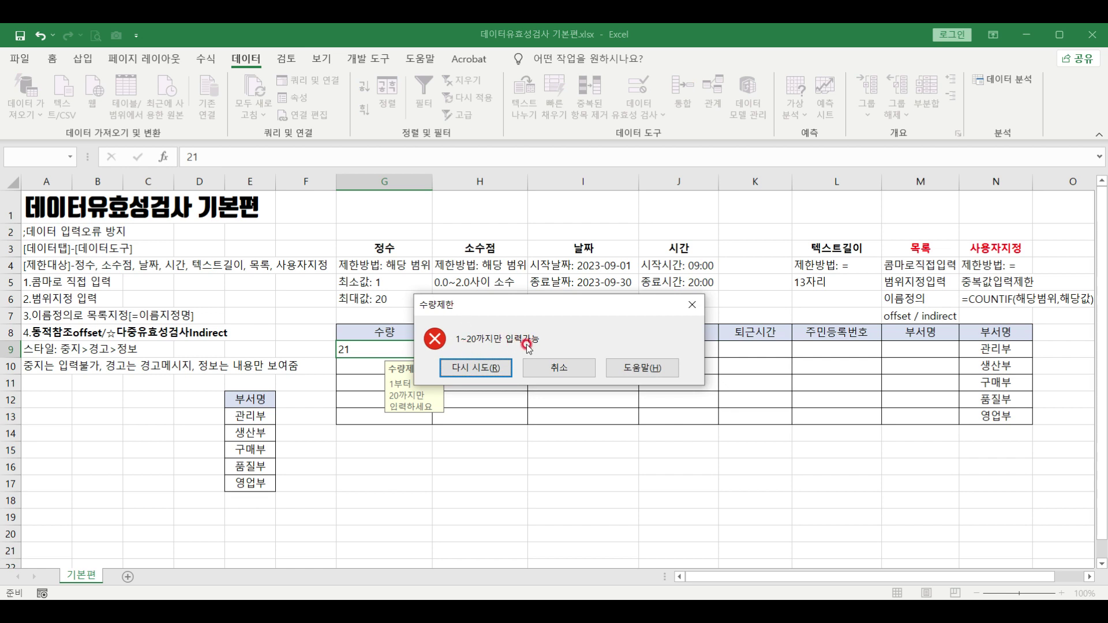
Cancel the rejected entry and clear all data validation settings from the 수량 cells G9:G13.
{"action": "left_click", "coordinate": [559, 368]}
{"action": "left_click_drag", "start_coordinate": [391, 349], "coordinate": [388, 415]}
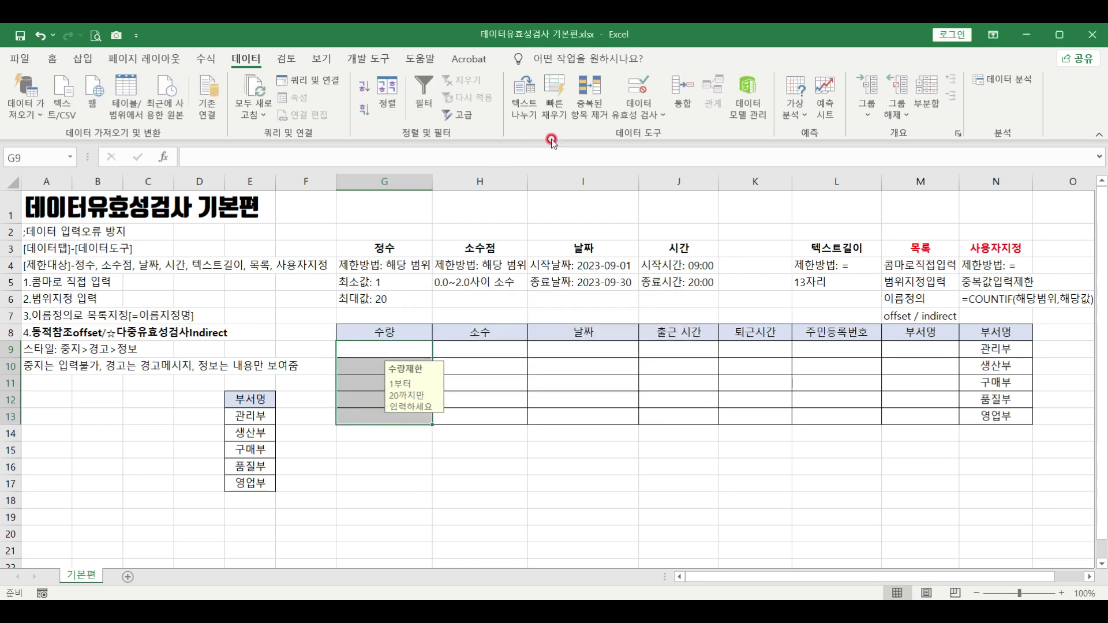
{"action": "left_click", "coordinate": [638, 86]}
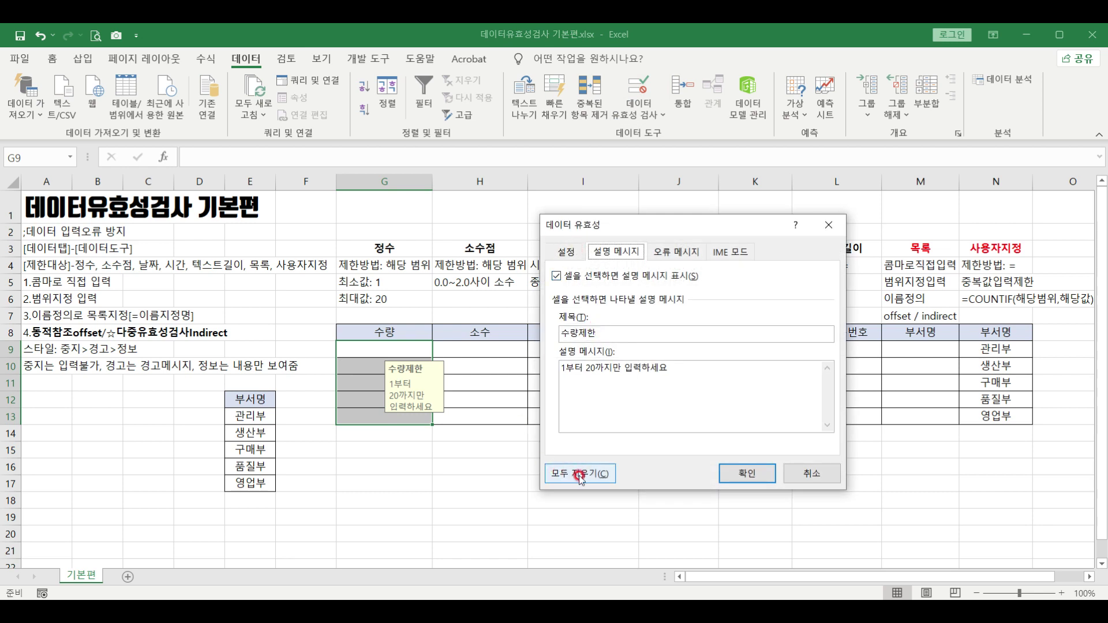
{"action": "left_click", "coordinate": [566, 252]}
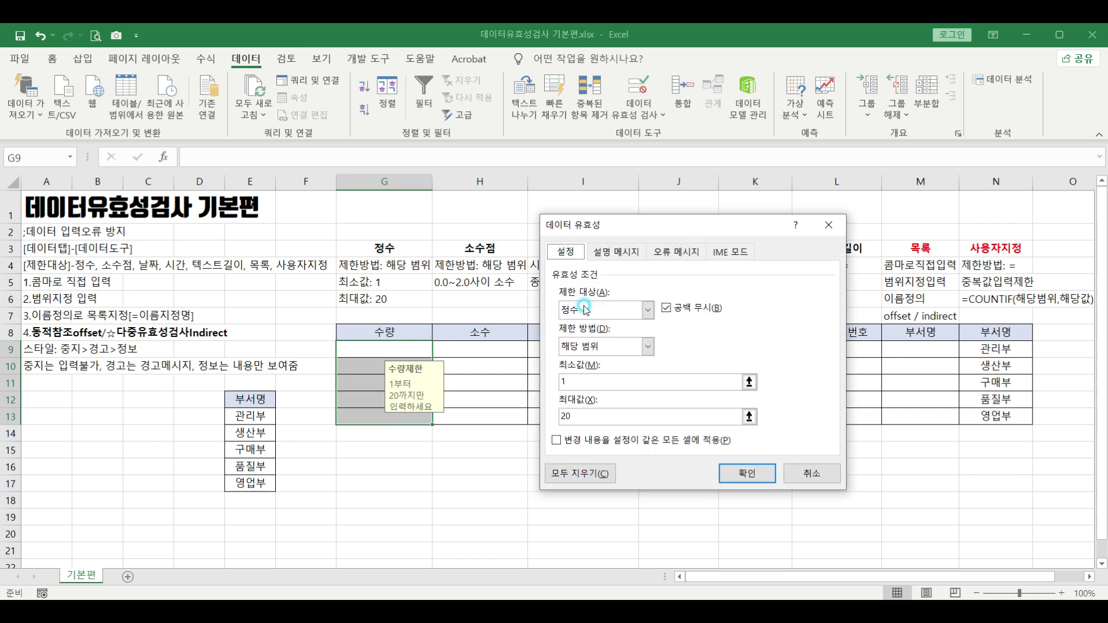
{"action": "left_click", "coordinate": [594, 476]}
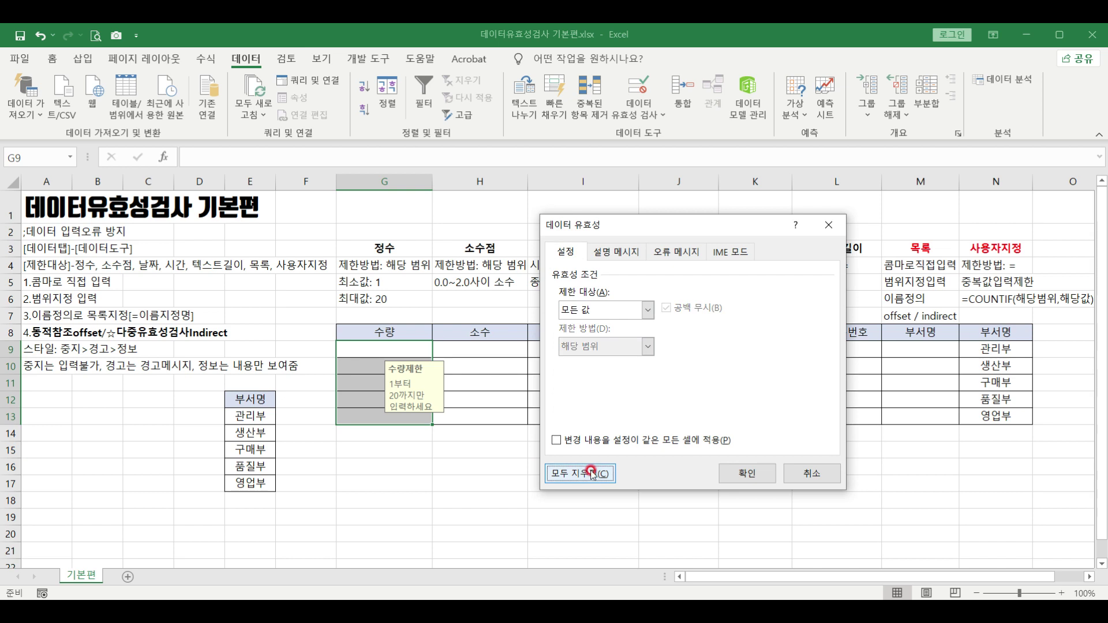
{"action": "left_click", "coordinate": [747, 474]}
{"action": "left_click_drag", "start_coordinate": [378, 348], "coordinate": [370, 426]}
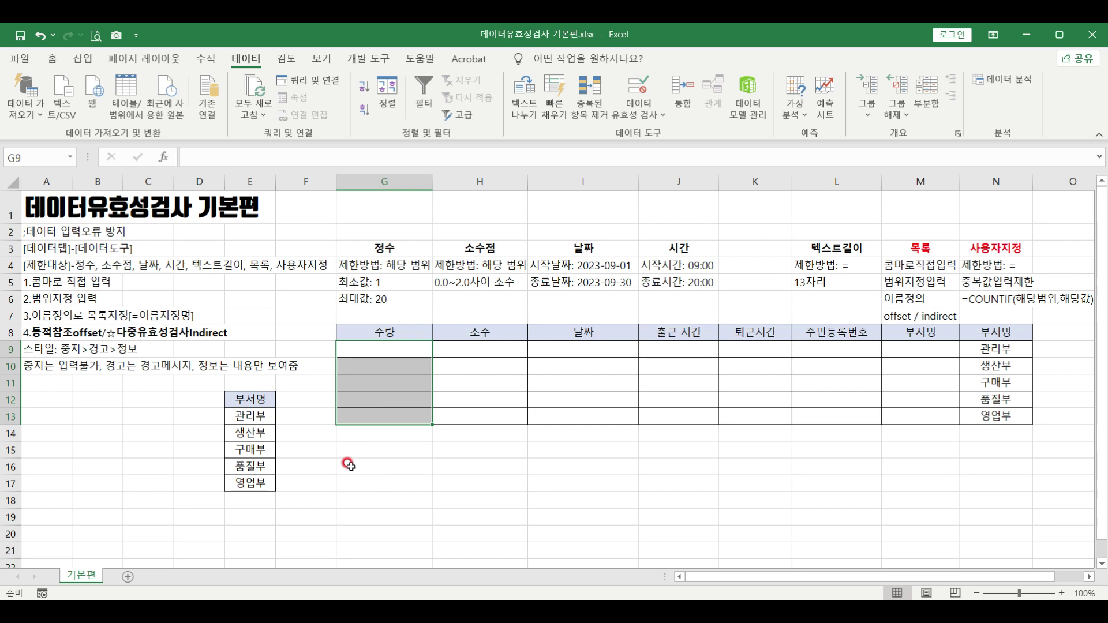
Apply a 소수점 (decimal) validation rule to the 소수 cells H9:H13, allowing values between 0.0 and 2.0.
{"action": "left_click", "coordinate": [479, 252]}
{"action": "left_click", "coordinate": [462, 266]}
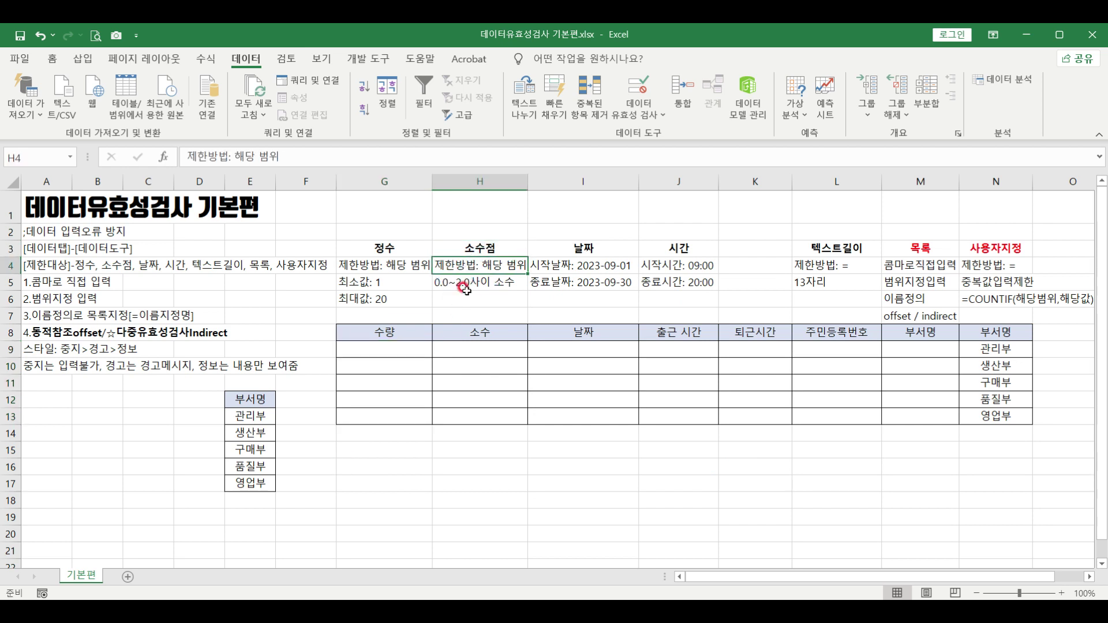
{"action": "left_click", "coordinate": [467, 287]}
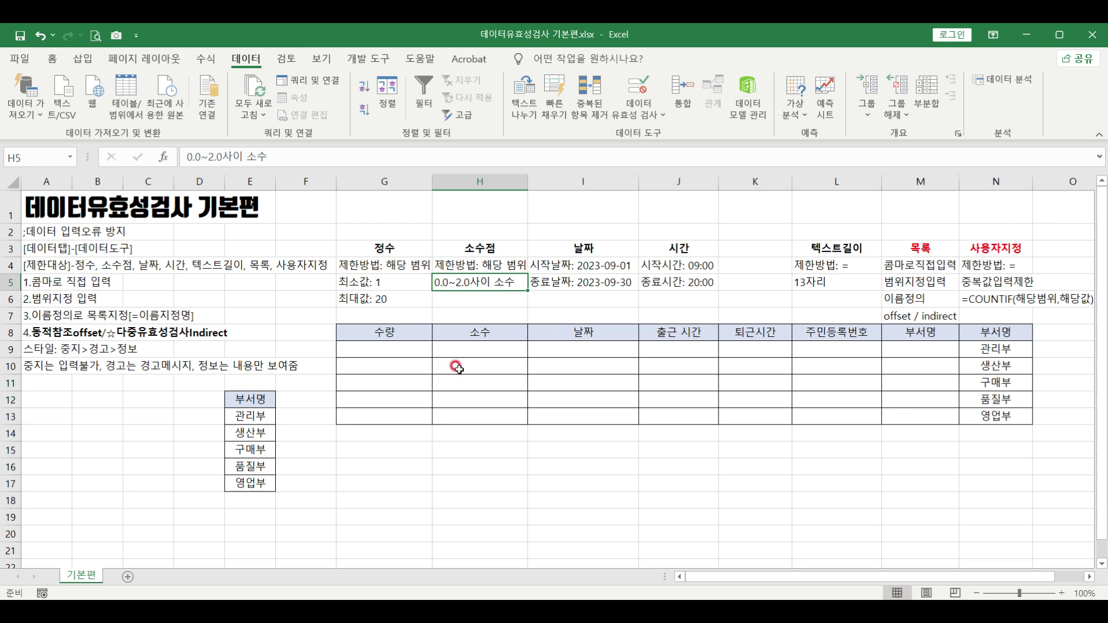
{"action": "left_click_drag", "start_coordinate": [478, 346], "coordinate": [479, 418]}
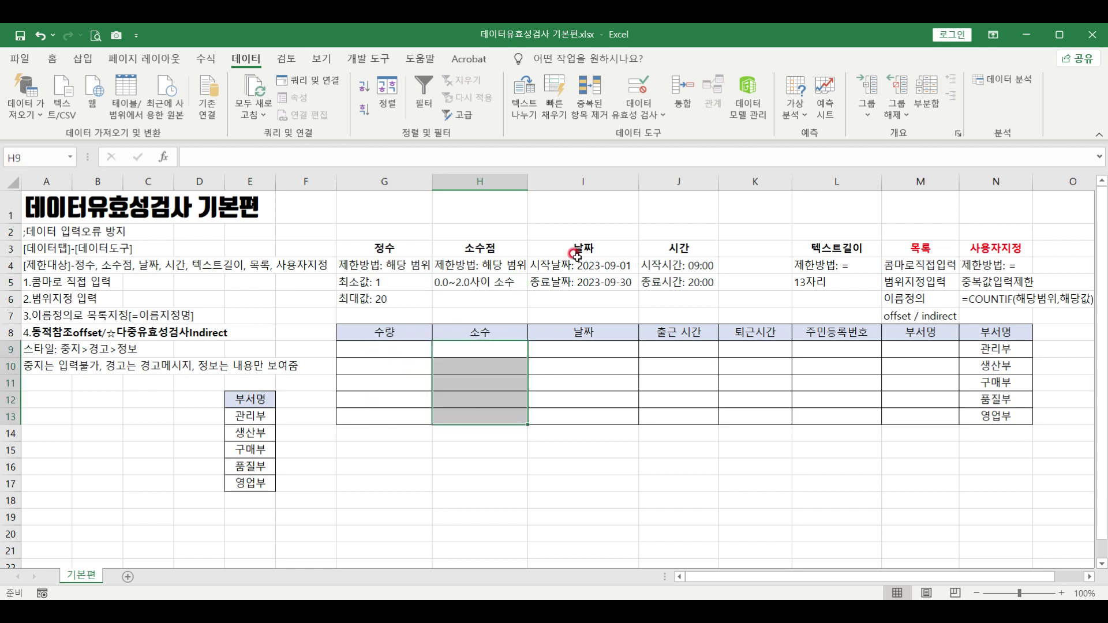
{"action": "left_click", "coordinate": [641, 93]}
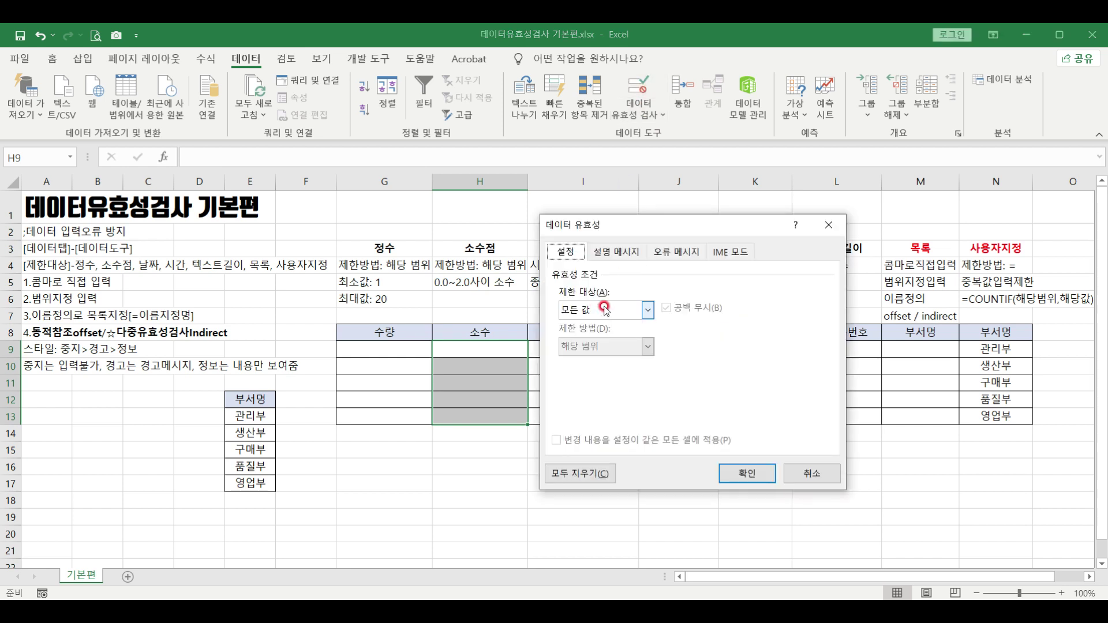
{"action": "left_click", "coordinate": [604, 310]}
{"action": "left_click", "coordinate": [604, 349]}
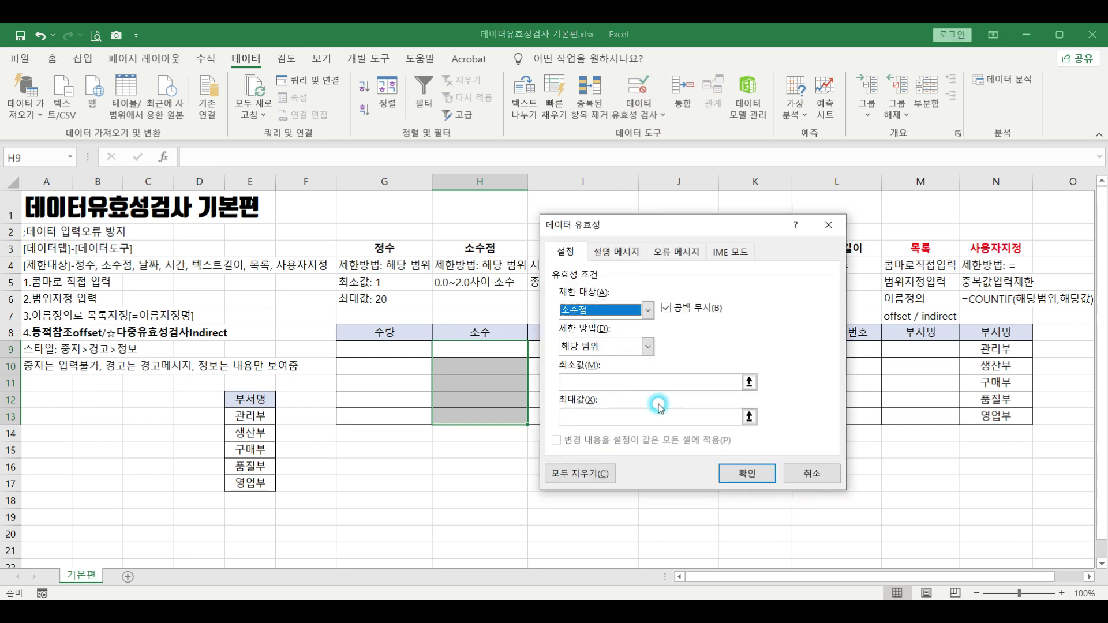
{"action": "left_click", "coordinate": [691, 427]}
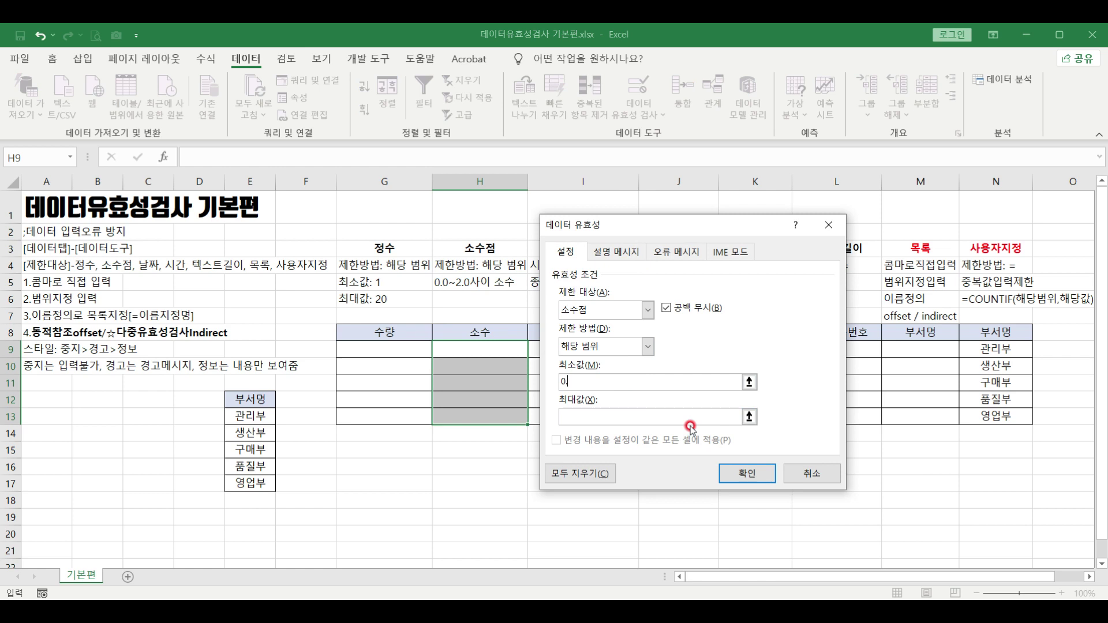
{"action": "left_click", "coordinate": [622, 412]}
{"action": "left_click", "coordinate": [747, 473]}
Test the decimal limit by trying to enter 2.1 in cell H11, and cancel the entry.
{"action": "left_click", "coordinate": [498, 383]}
{"action": "type", "text": "2.1"}
{"action": "key", "text": "Return"}
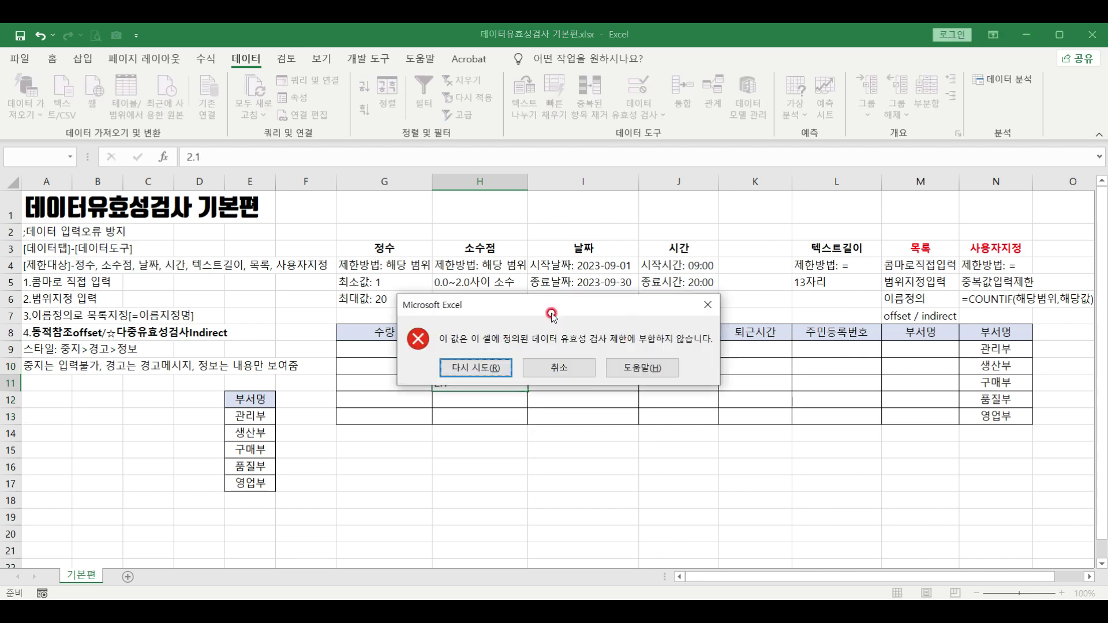
{"action": "left_click", "coordinate": [559, 367]}
{"action": "left_click_drag", "start_coordinate": [482, 348], "coordinate": [470, 415]}
Apply a 날짜 (date) validation rule to cells I9:I13, allowing dates from 2023/09/01 to 2023/09/30.
{"action": "left_click_drag", "start_coordinate": [571, 348], "coordinate": [576, 419]}
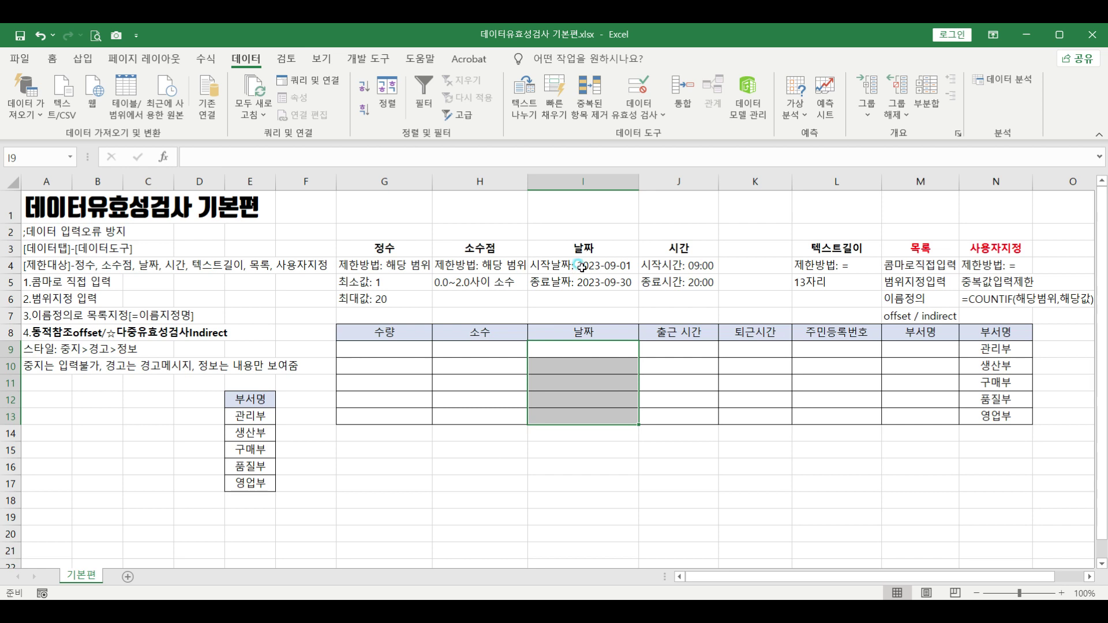
{"action": "left_click", "coordinate": [581, 266]}
{"action": "left_click", "coordinate": [554, 281]}
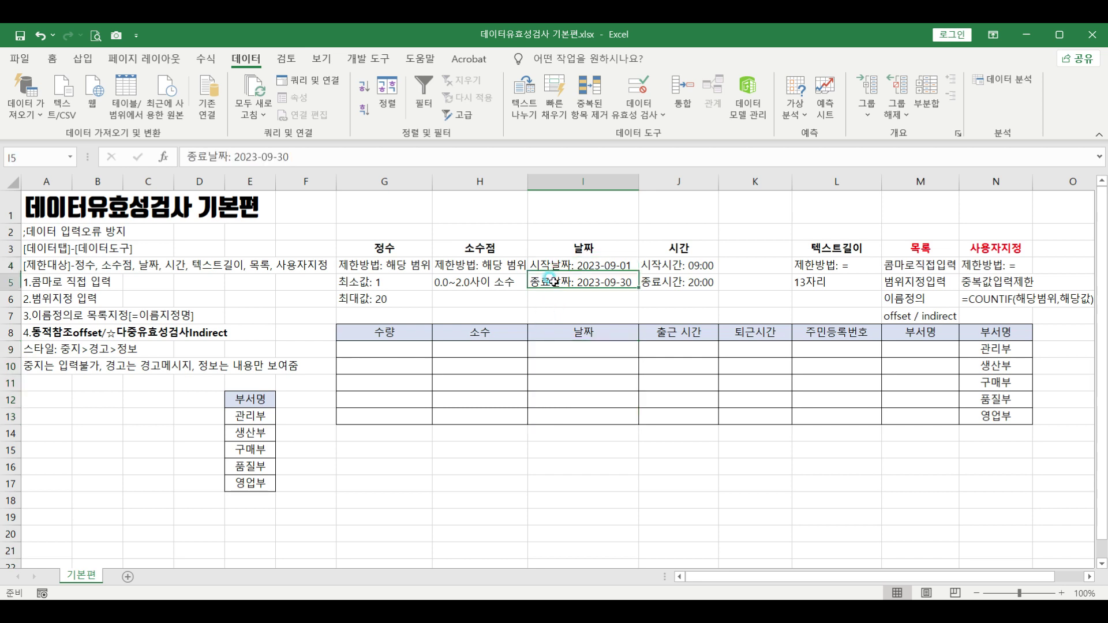
{"action": "left_click_drag", "start_coordinate": [579, 351], "coordinate": [569, 412]}
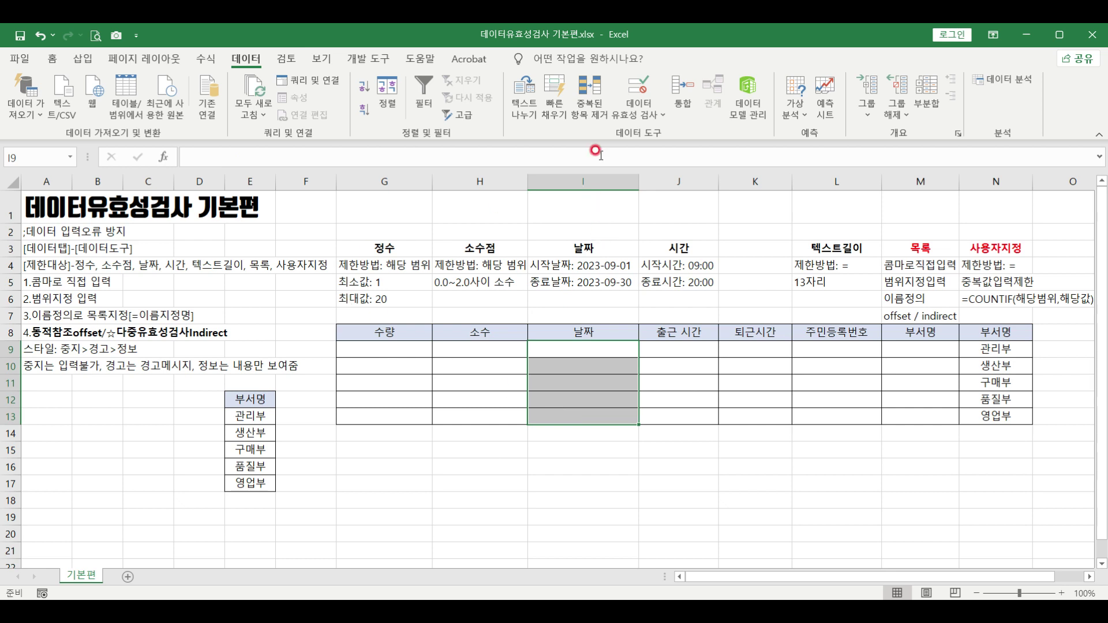
{"action": "left_click", "coordinate": [632, 93]}
{"action": "left_click", "coordinate": [577, 310]}
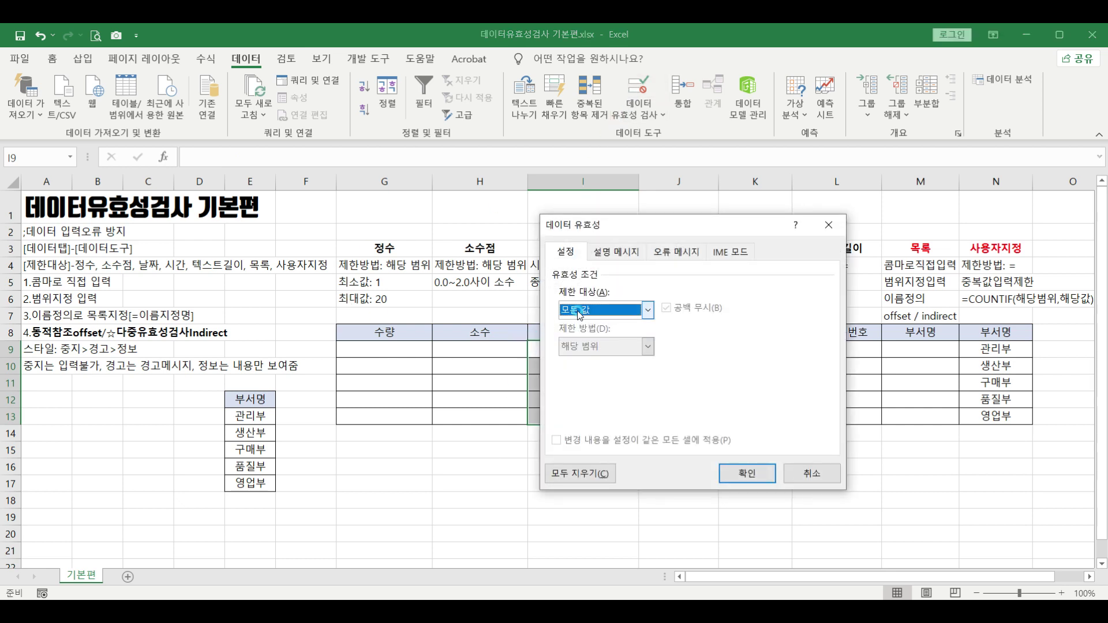
{"action": "left_click", "coordinate": [576, 373]}
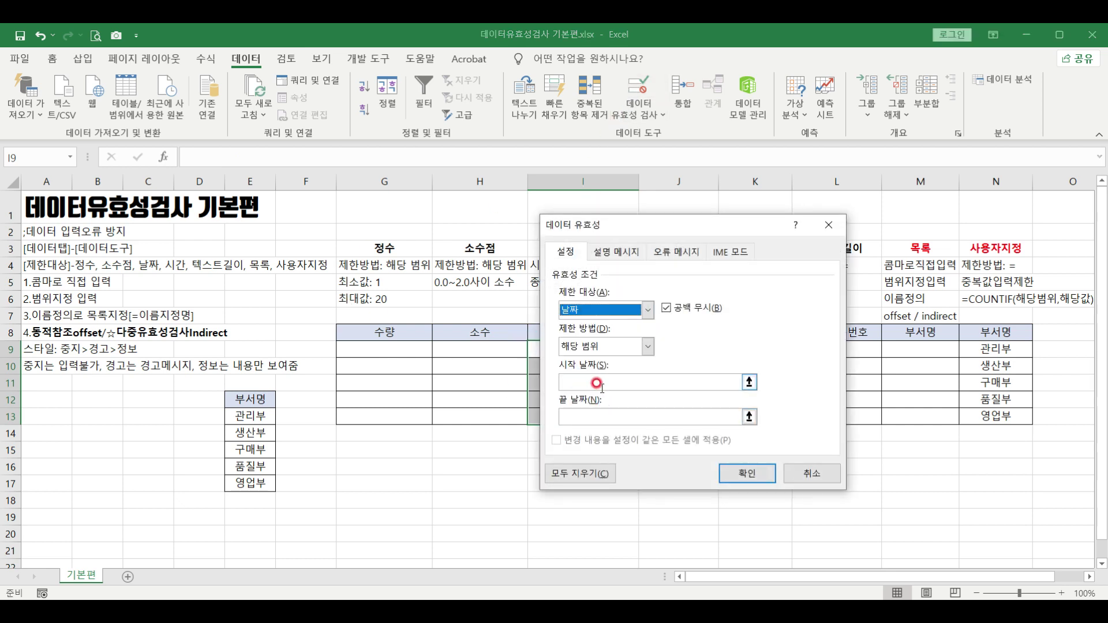
{"action": "left_click_drag", "start_coordinate": [649, 224], "coordinate": [289, 195]}
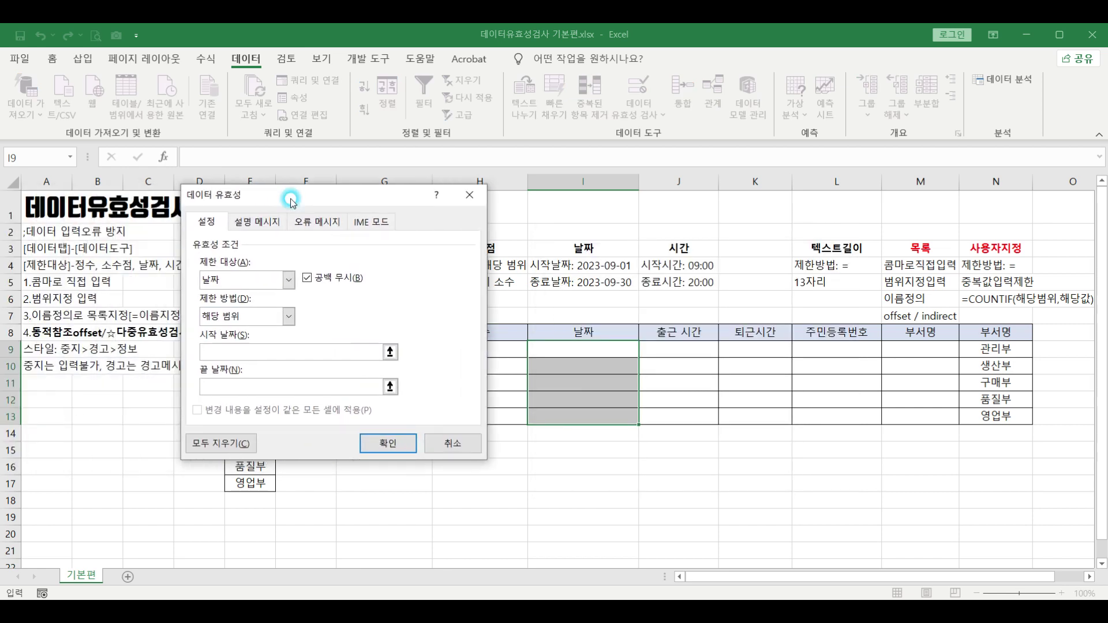
{"action": "left_click", "coordinate": [229, 352]}
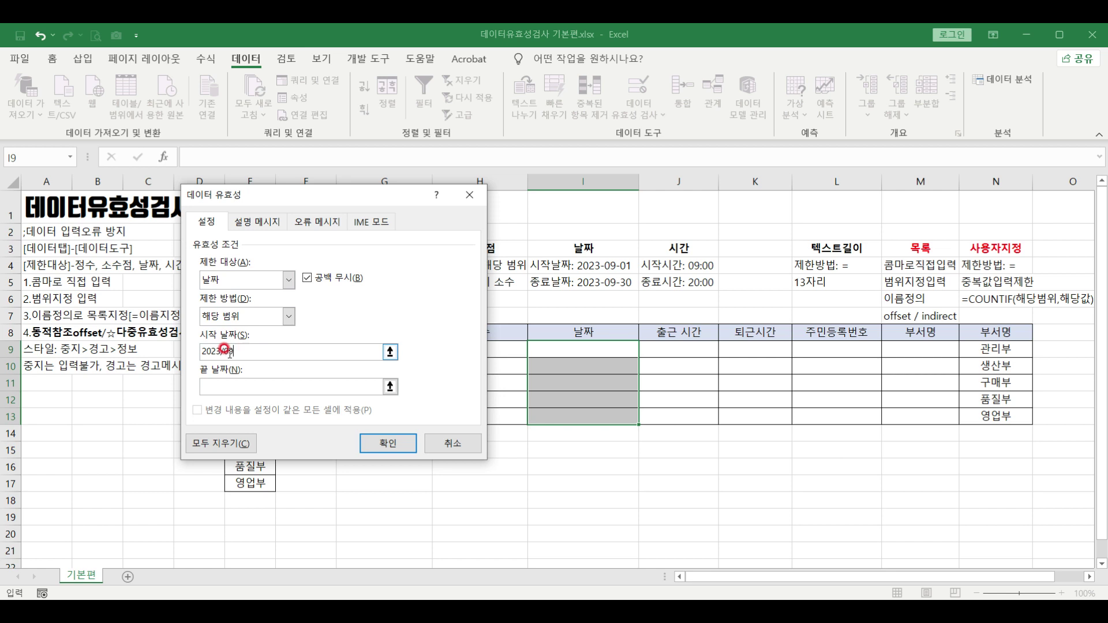
{"action": "left_click", "coordinate": [226, 382]}
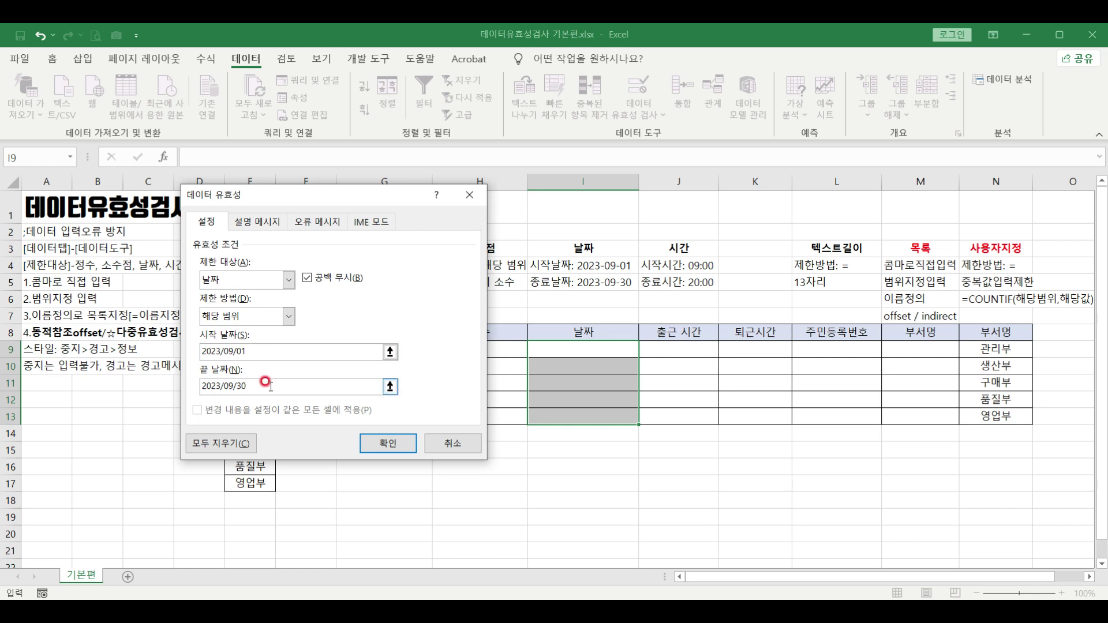
{"action": "left_click", "coordinate": [385, 450]}
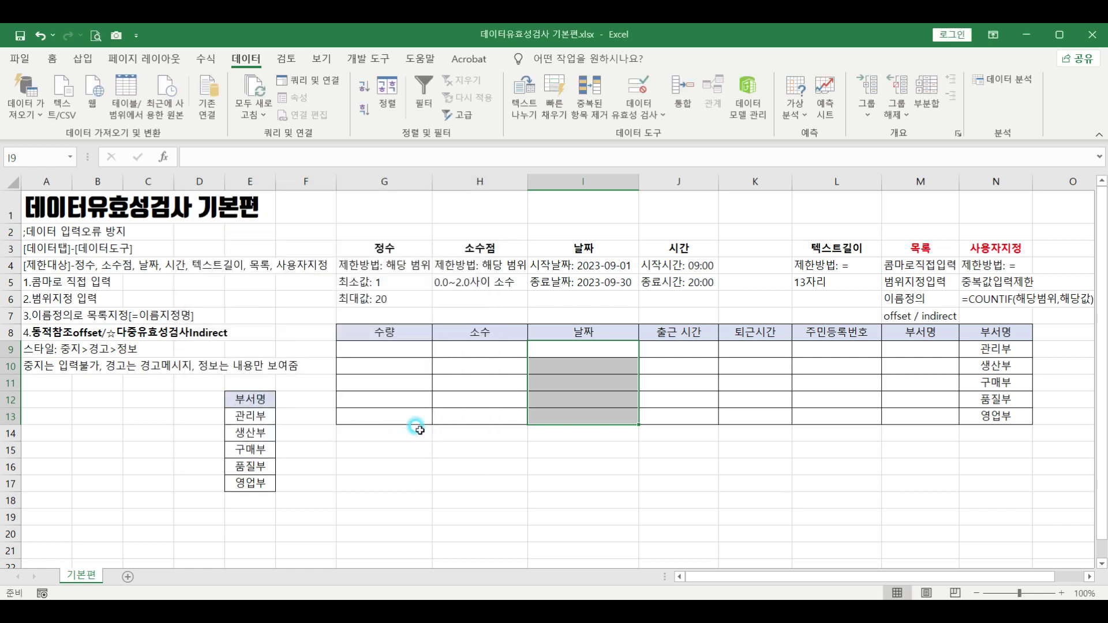
Test the date limit by trying to enter 2023/10/01 in cell I9, and cancel the entry.
{"action": "type", "text": "2023/10/01"}
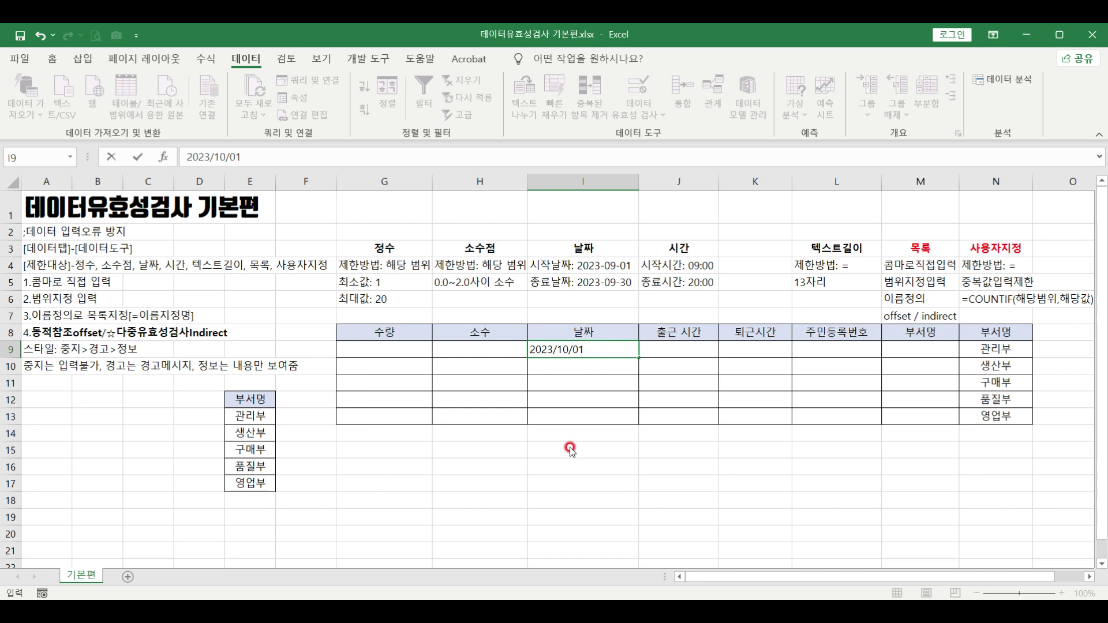
{"action": "key", "text": "Return"}
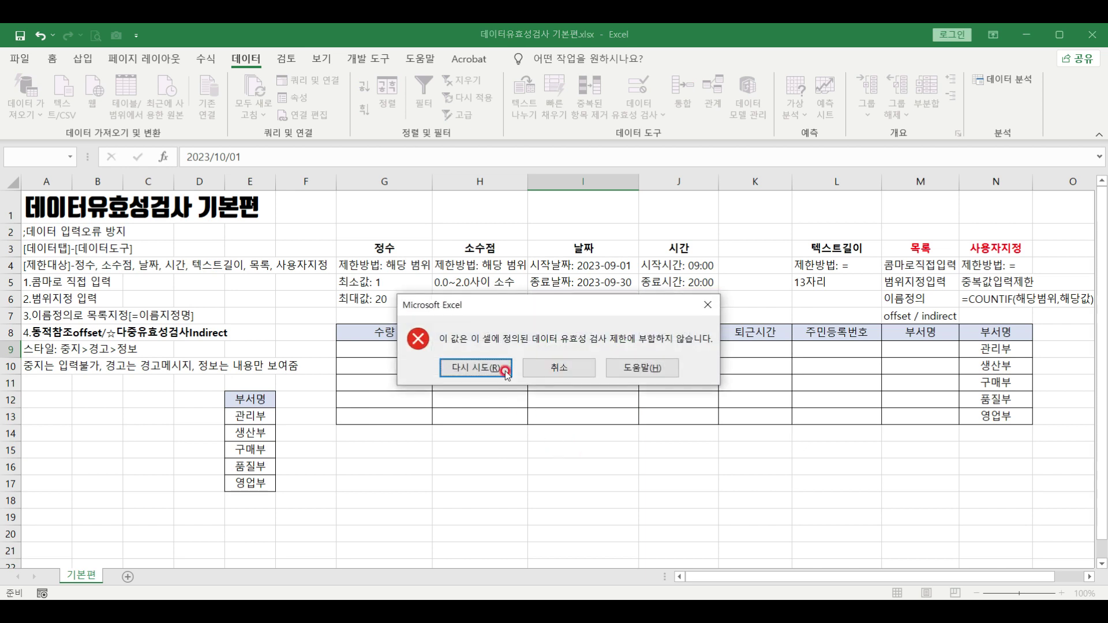
{"action": "left_click", "coordinate": [578, 372]}
Review the start and end time limits in J4:J5 and the 출근 시간 and 퇴근시간 column headings.
{"action": "left_click", "coordinate": [703, 399]}
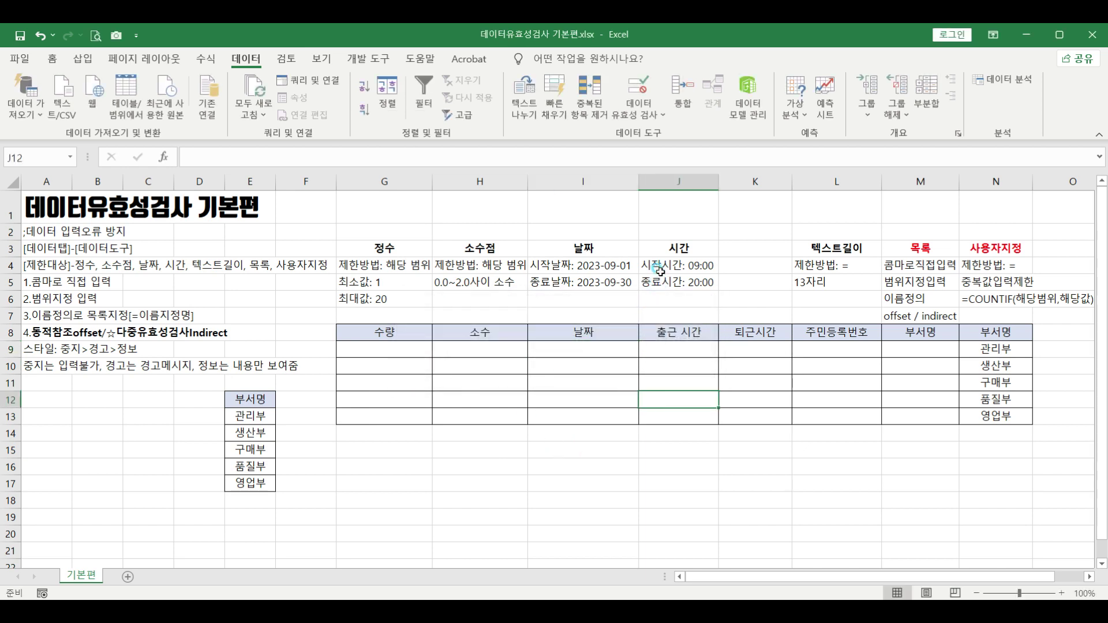
{"action": "left_click", "coordinate": [658, 271]}
{"action": "left_click", "coordinate": [659, 281]}
{"action": "left_click", "coordinate": [657, 246]}
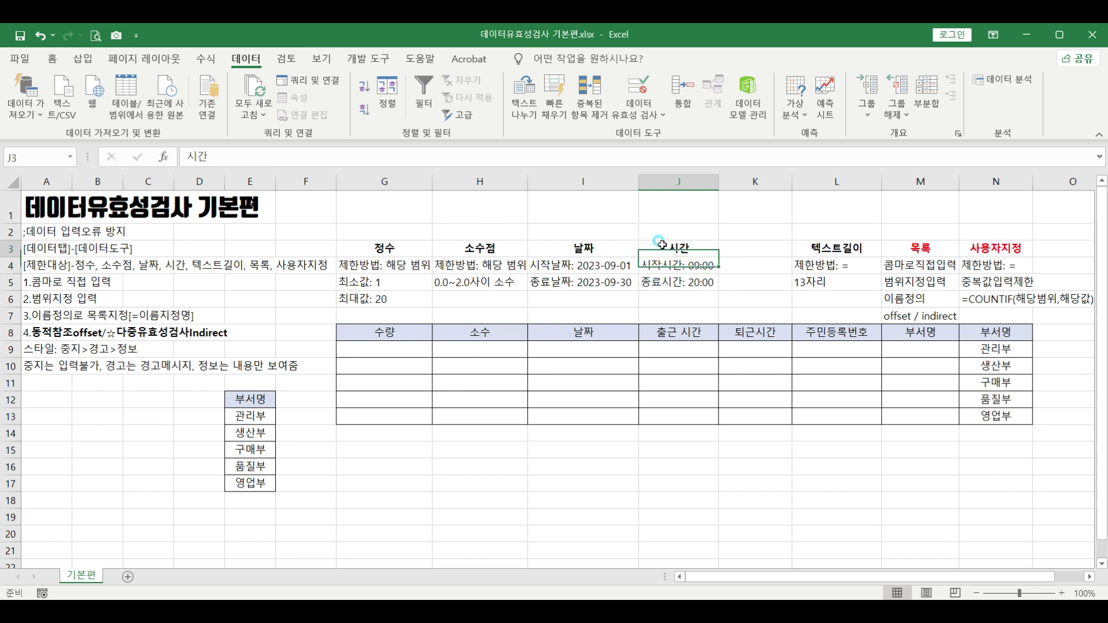
{"action": "left_click", "coordinate": [694, 334]}
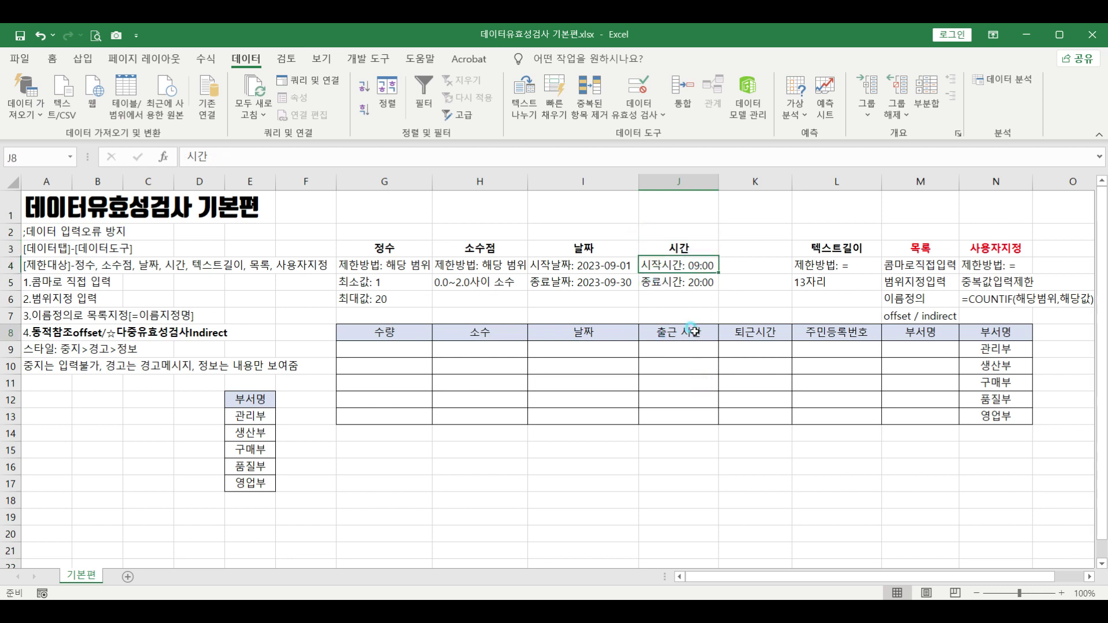
{"action": "left_click", "coordinate": [772, 333]}
{"action": "left_click", "coordinate": [682, 338]}
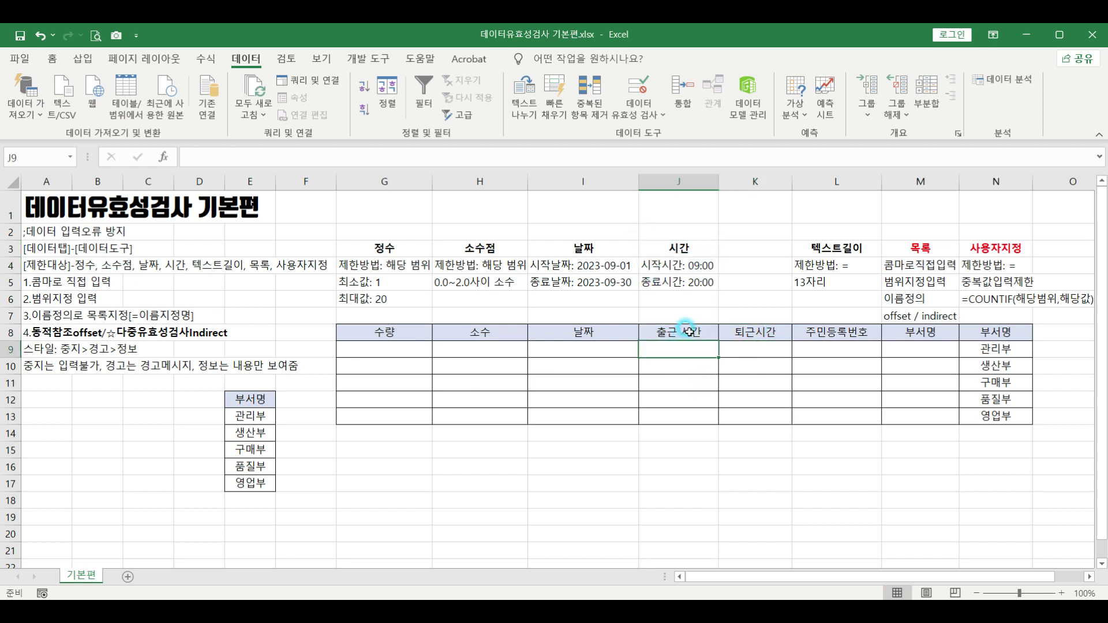
{"action": "left_click", "coordinate": [740, 329]}
{"action": "left_click", "coordinate": [662, 331]}
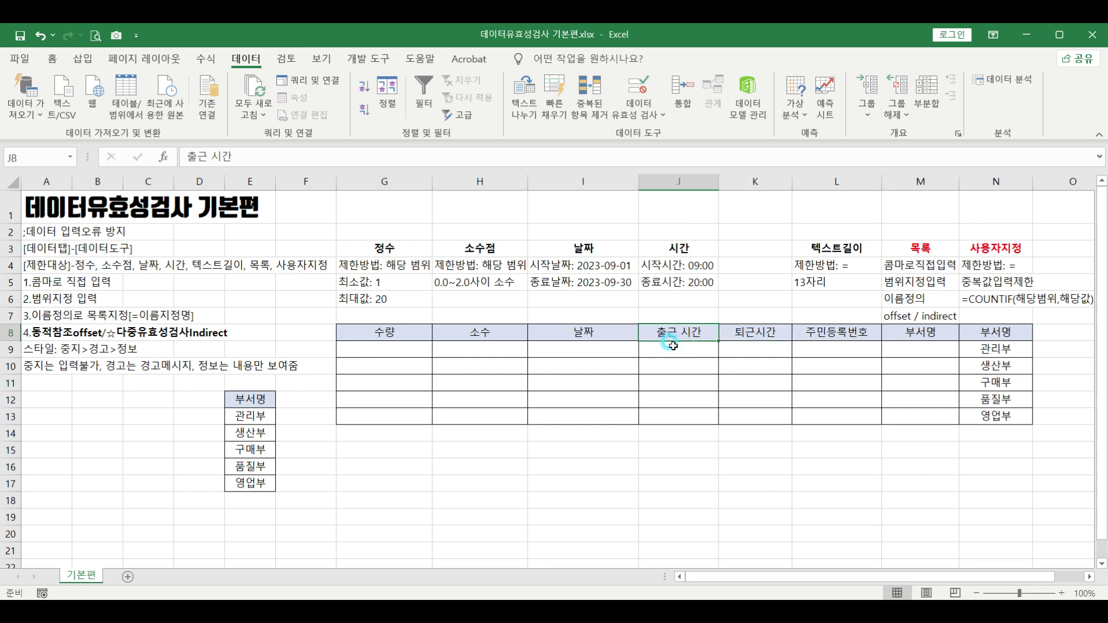
Apply a 시간 (time) validation rule to cells J9:K13, allowing times from 09:00 to 20:00.
{"action": "left_click_drag", "start_coordinate": [674, 352], "coordinate": [733, 413]}
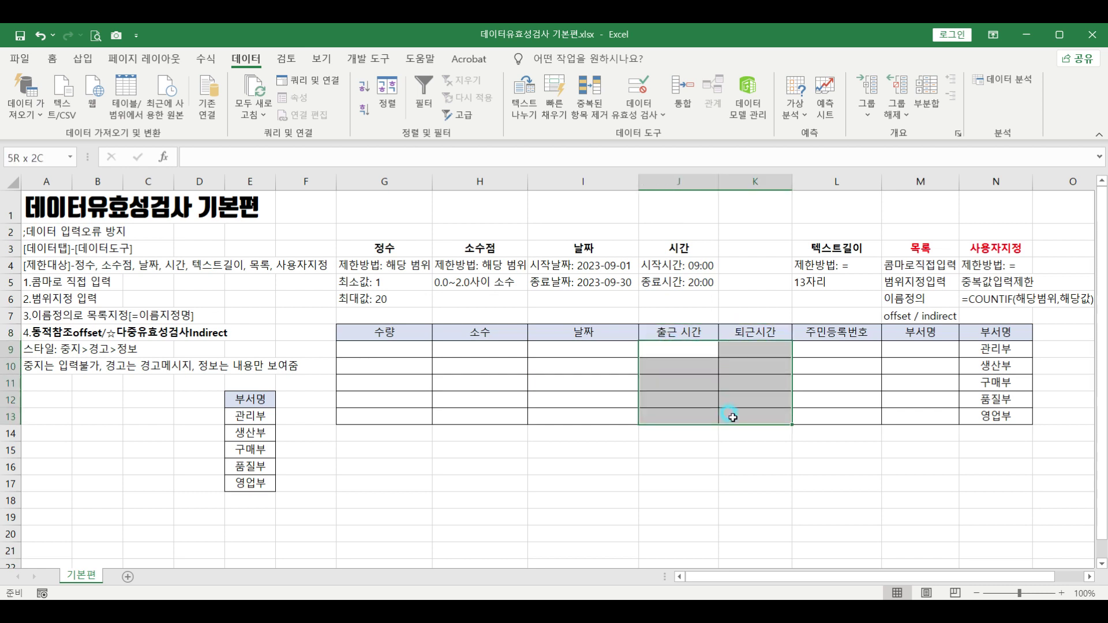
{"action": "left_click", "coordinate": [638, 87]}
{"action": "left_click_drag", "start_coordinate": [457, 196], "coordinate": [595, 203]}
{"action": "left_click", "coordinate": [359, 285]}
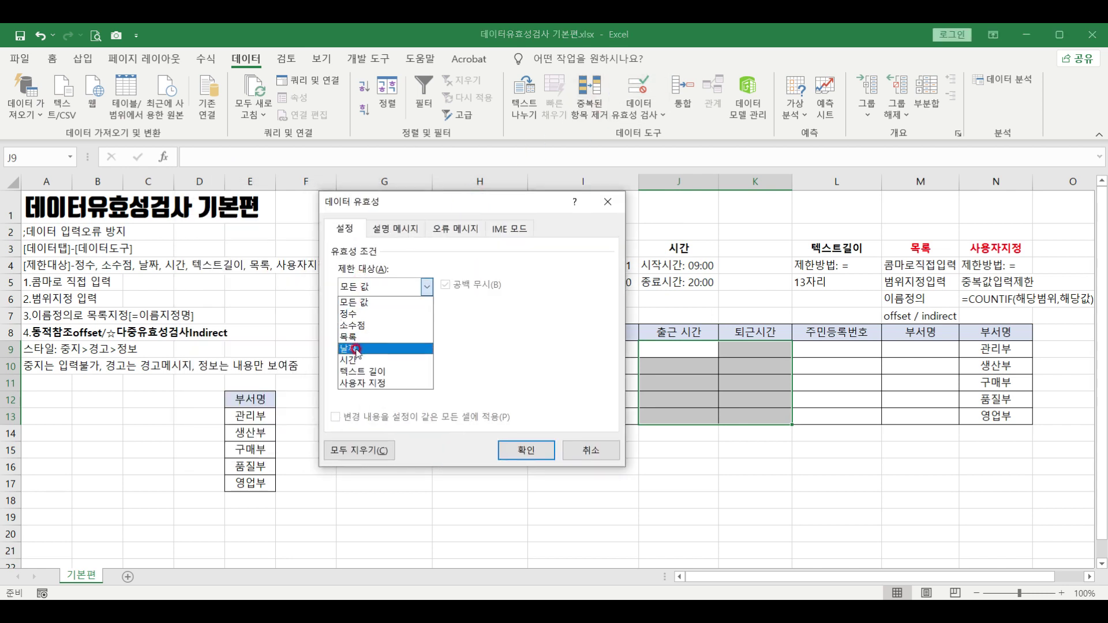
{"action": "left_click", "coordinate": [346, 355]}
{"action": "left_click", "coordinate": [350, 359]}
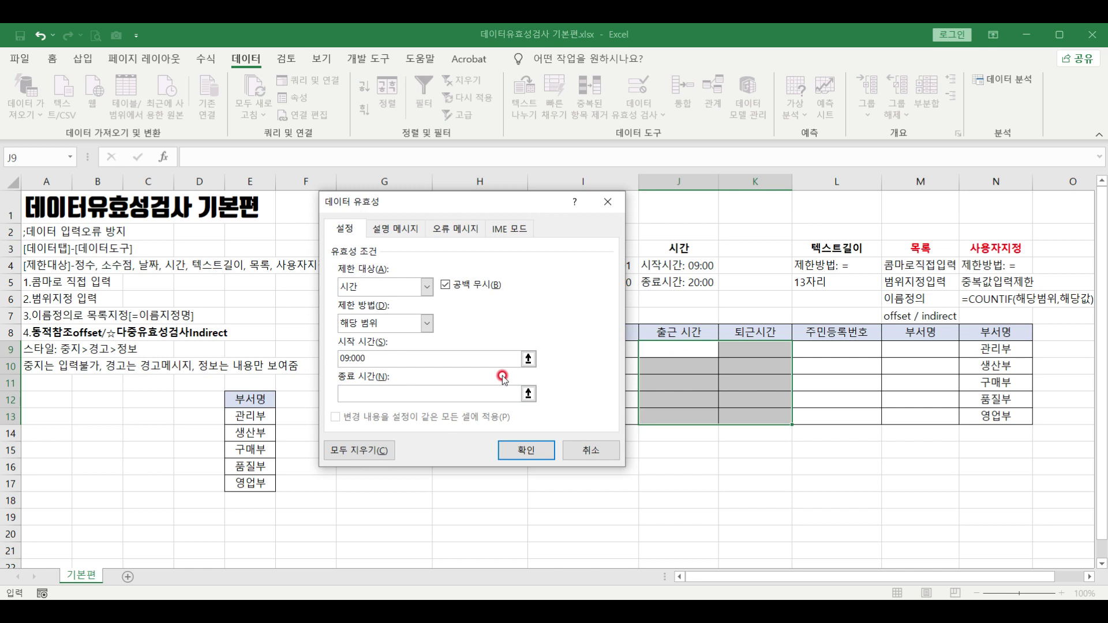
{"action": "left_click", "coordinate": [392, 399]}
{"action": "left_click", "coordinate": [522, 450]}
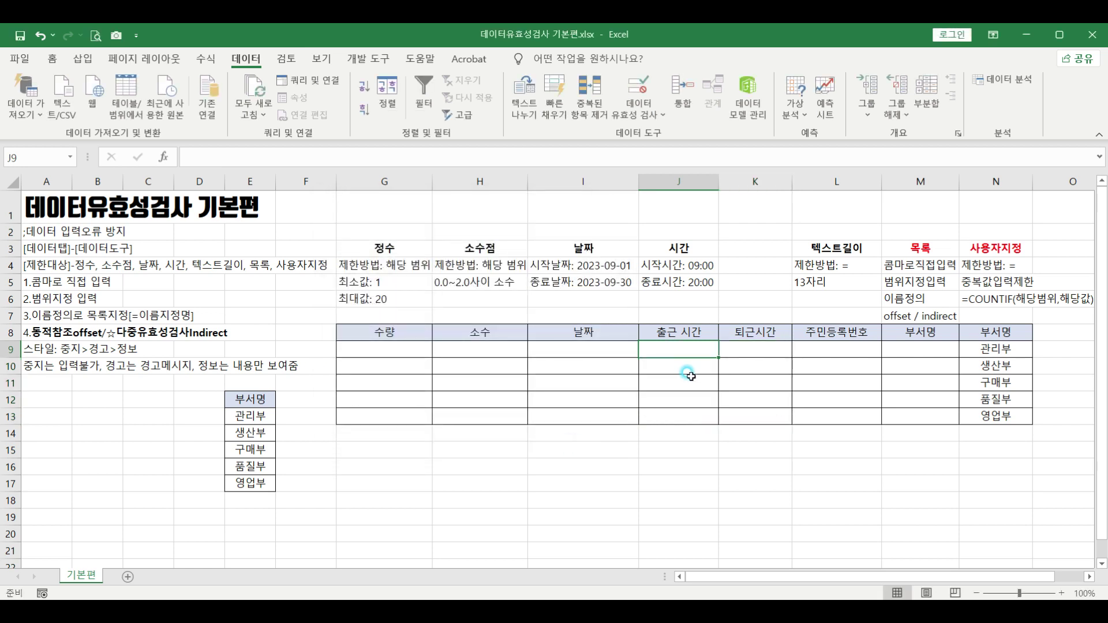
Test the time limit by trying to enter 08:50 in cell J9, and cancel the entry.
{"action": "type", "text": "09"}
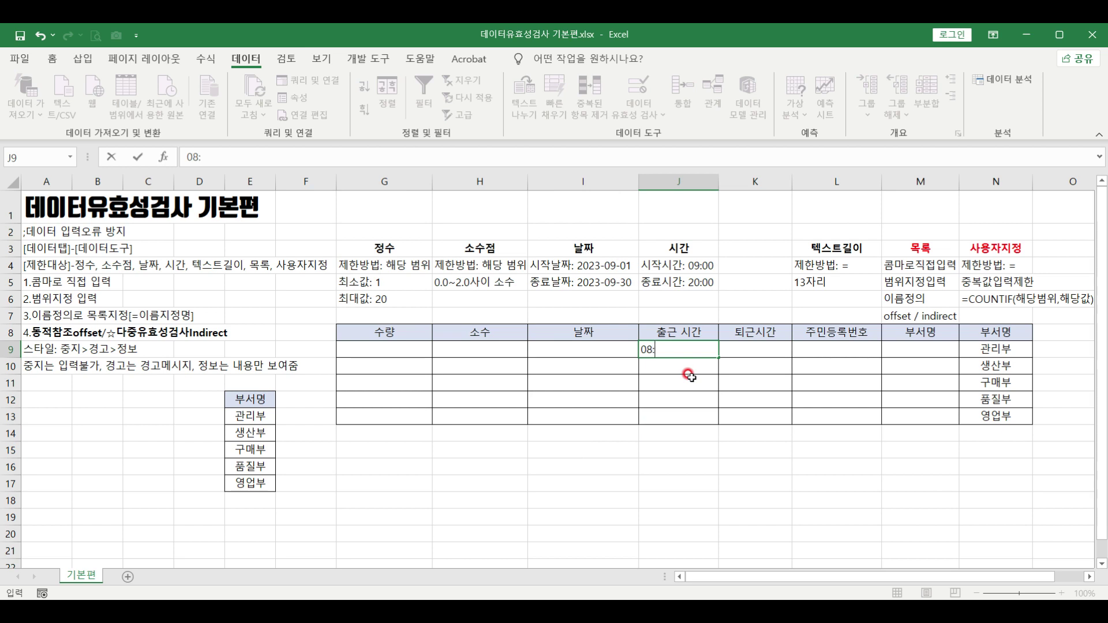
{"action": "left_click", "coordinate": [691, 376]}
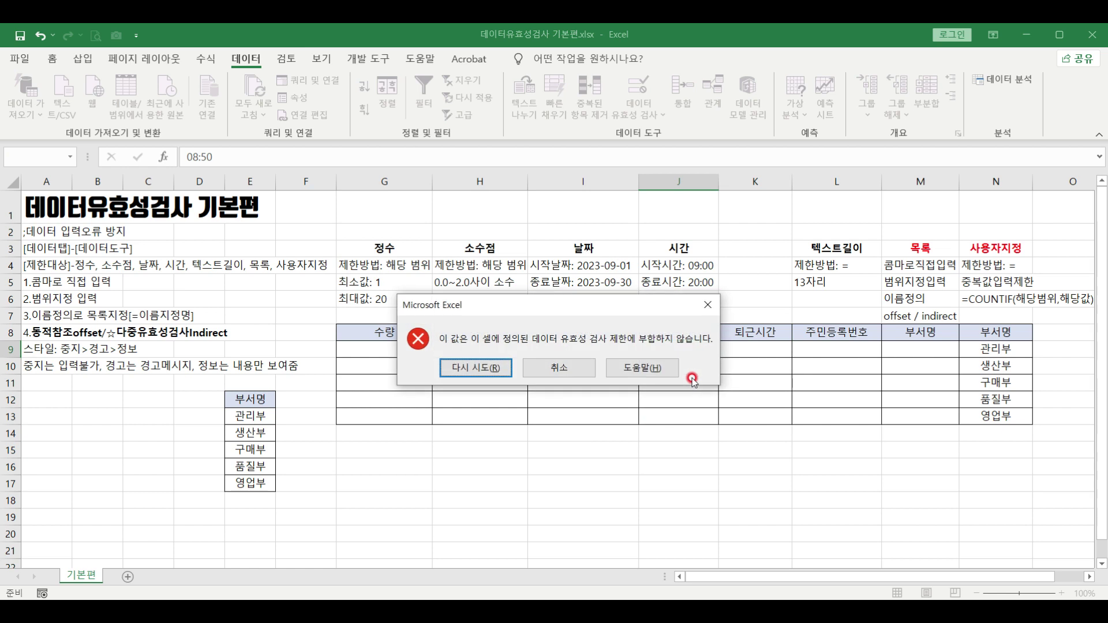
{"action": "key", "text": "Escape"}
{"action": "left_click", "coordinate": [750, 350]}
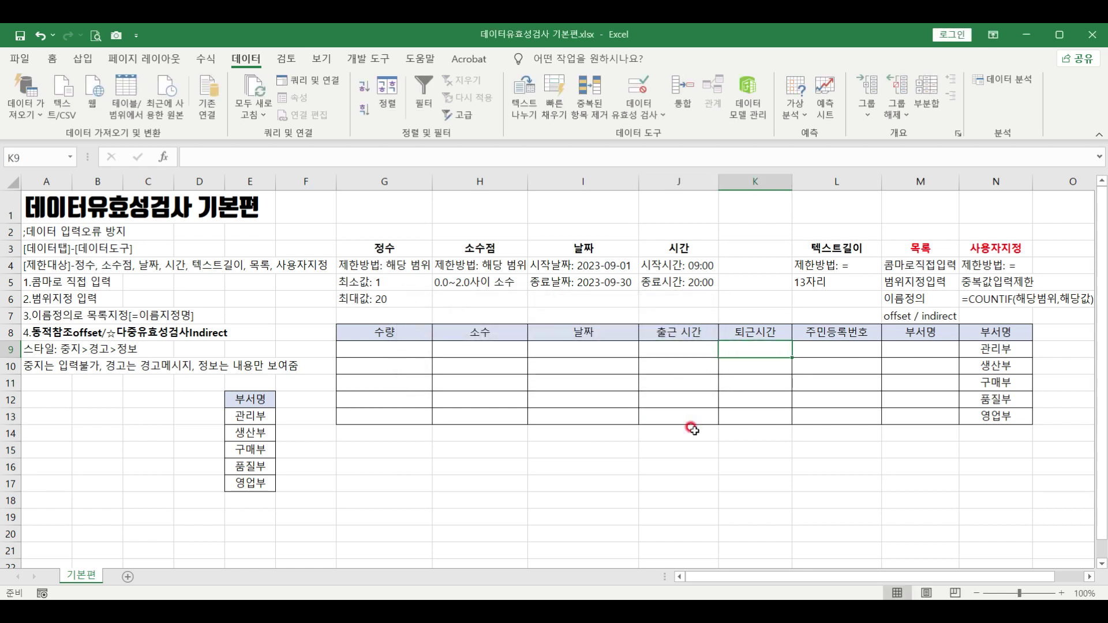
Test the time limit by trying to enter 21:00 in cell K9, and cancel the entry.
{"action": "type", "text": "21:00"}
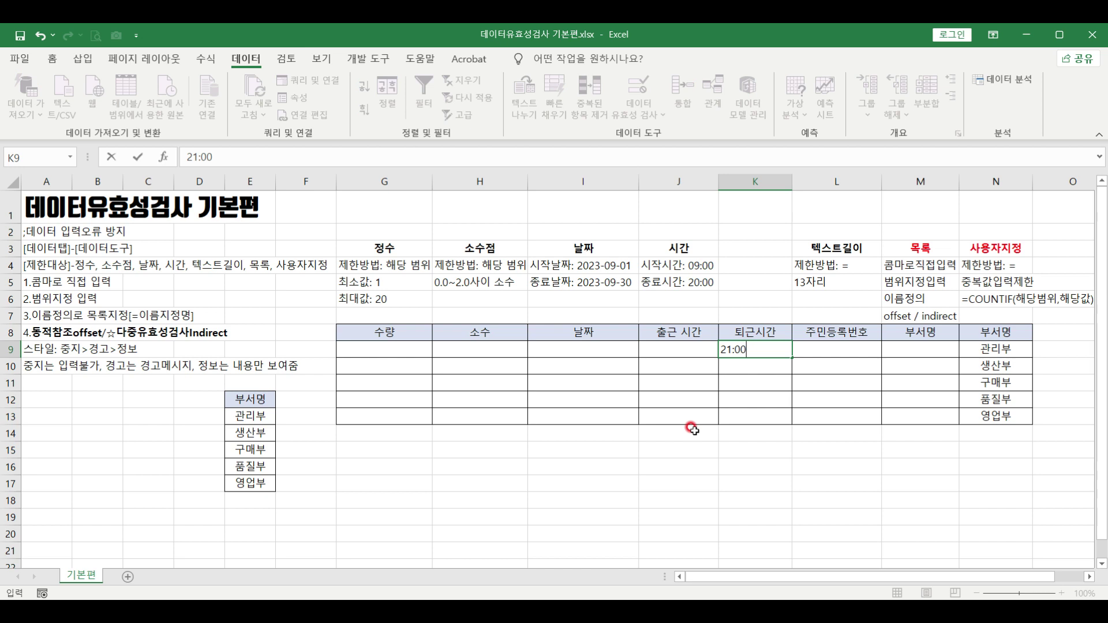
{"action": "key", "text": "Return"}
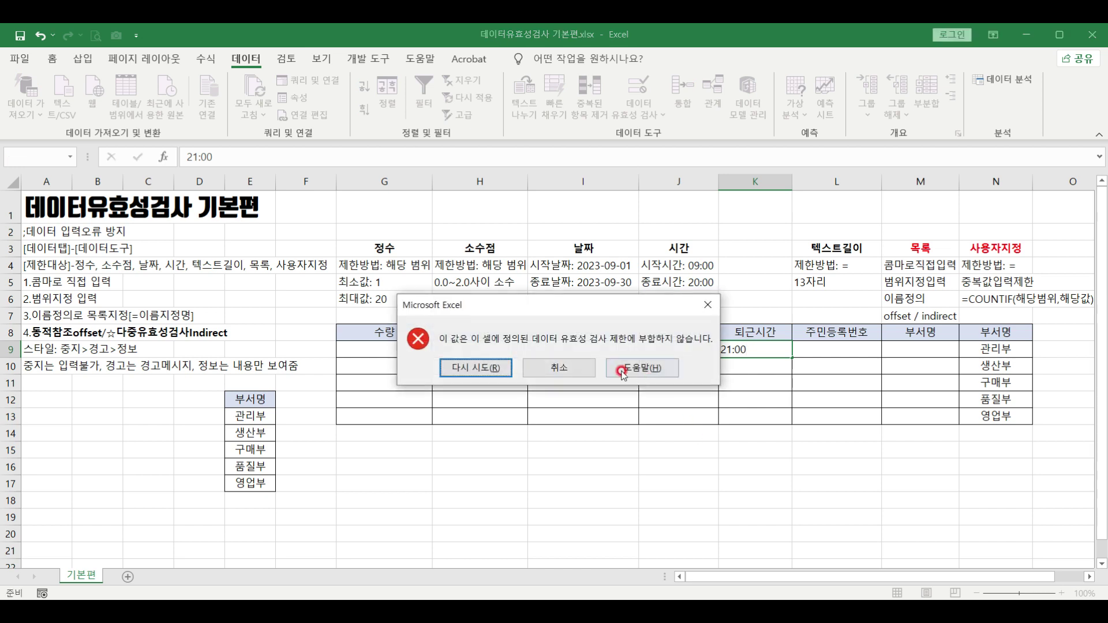
{"action": "left_click", "coordinate": [582, 368]}
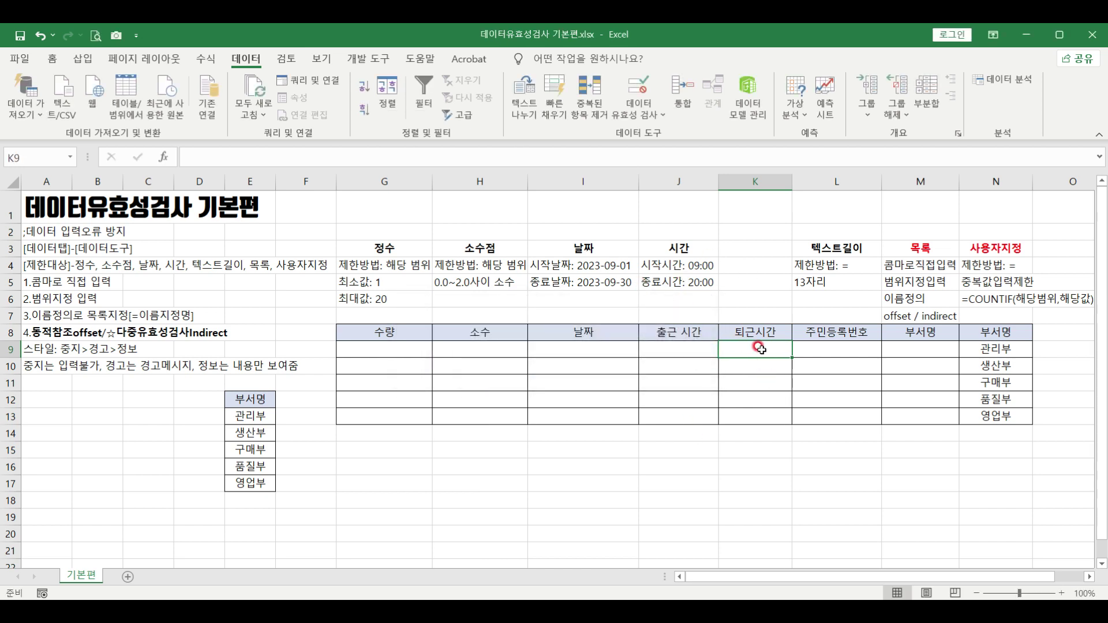
{"action": "left_click_drag", "start_coordinate": [676, 365], "coordinate": [755, 365]}
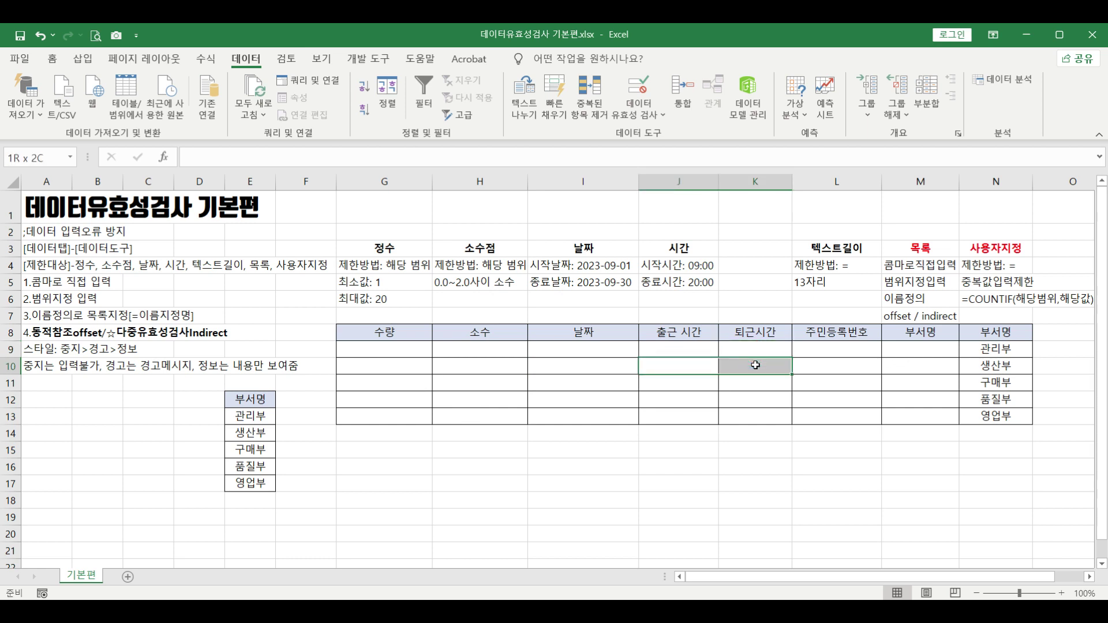
Review the 텍스트길이 notes in L3:L5 and the cells under the 주민등록번호 column heading.
{"action": "left_click", "coordinate": [859, 353]}
{"action": "left_click", "coordinate": [823, 251]}
{"action": "left_click", "coordinate": [806, 282]}
{"action": "left_click", "coordinate": [829, 336]}
{"action": "left_click_drag", "start_coordinate": [825, 348], "coordinate": [822, 418]}
Enter a 13-digit sample resident registration number in cell L9.
{"action": "left_click", "coordinate": [815, 350]}
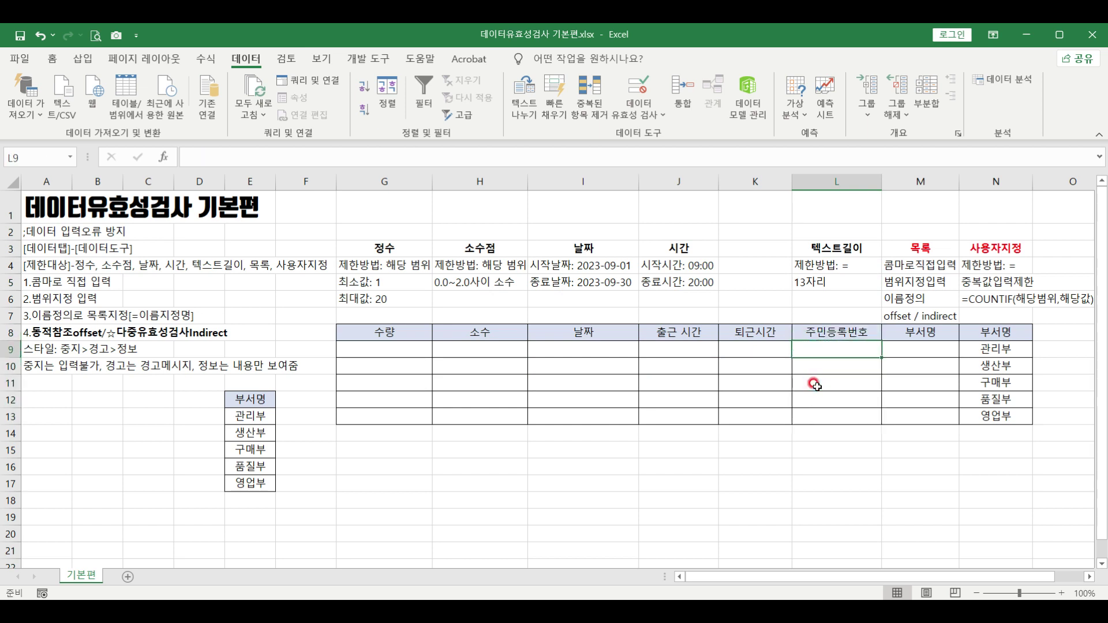
{"action": "type", "text": "123456123456"}
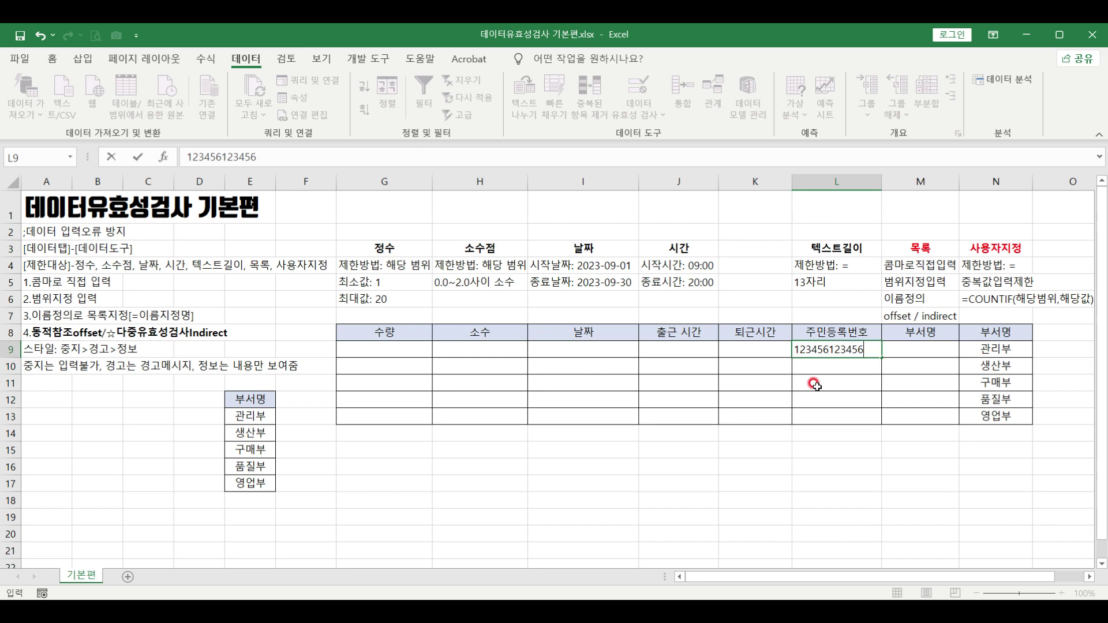
{"action": "left_click", "coordinate": [816, 386]}
{"action": "left_click", "coordinate": [829, 350]}
Format cells L9:L13 with the 주민등록번호 number format from the 기타 category.
{"action": "left_click_drag", "start_coordinate": [829, 350], "coordinate": [830, 417]}
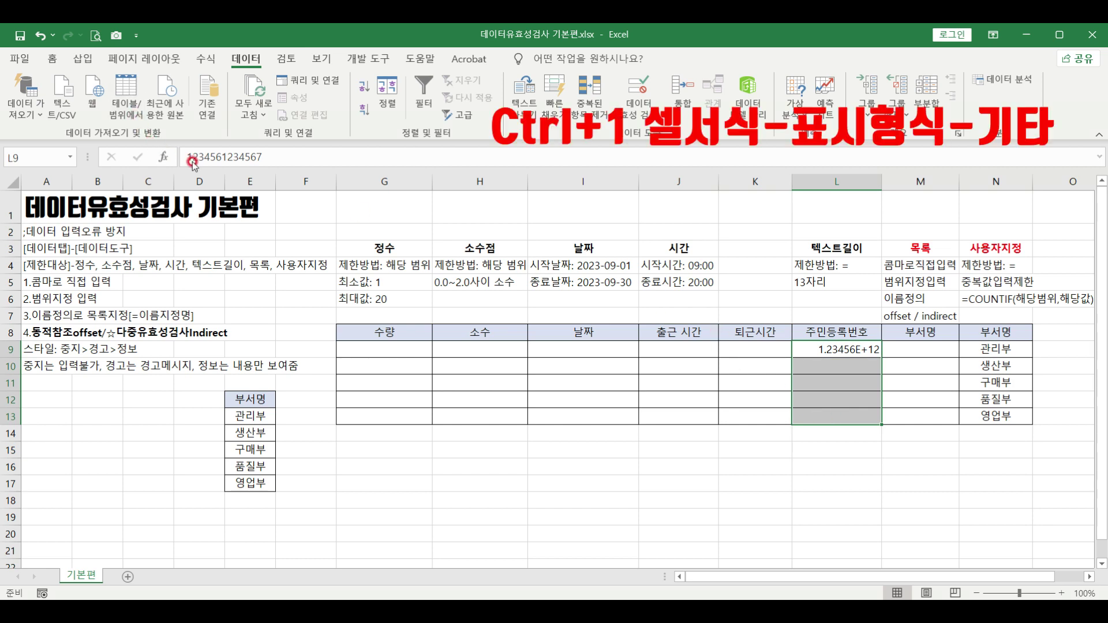
{"action": "key", "text": "ctrl+1"}
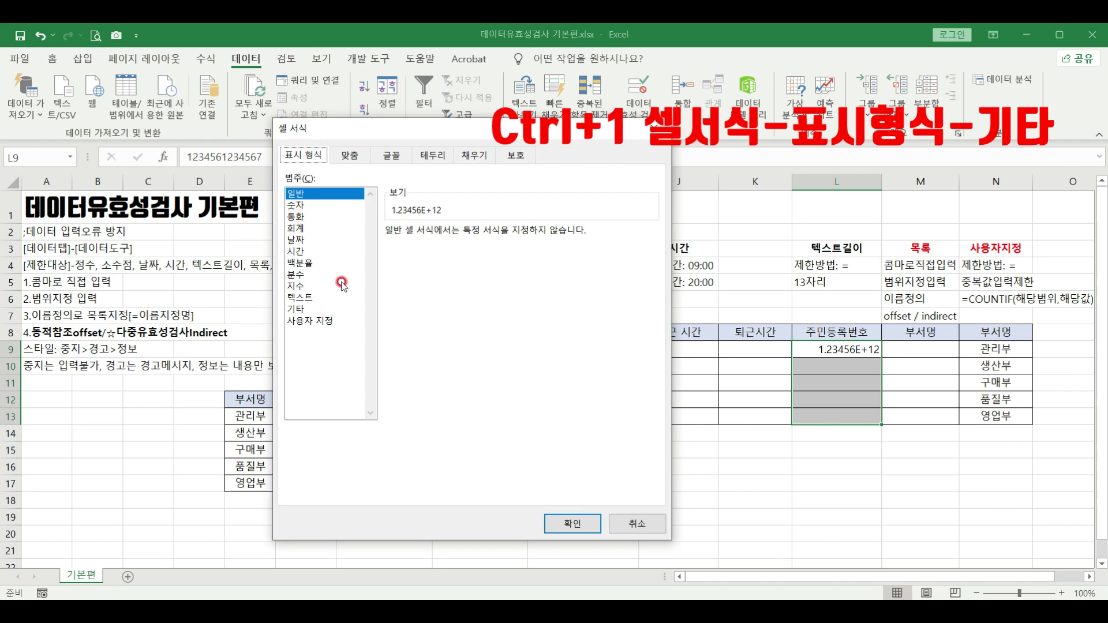
{"action": "left_click", "coordinate": [297, 309]}
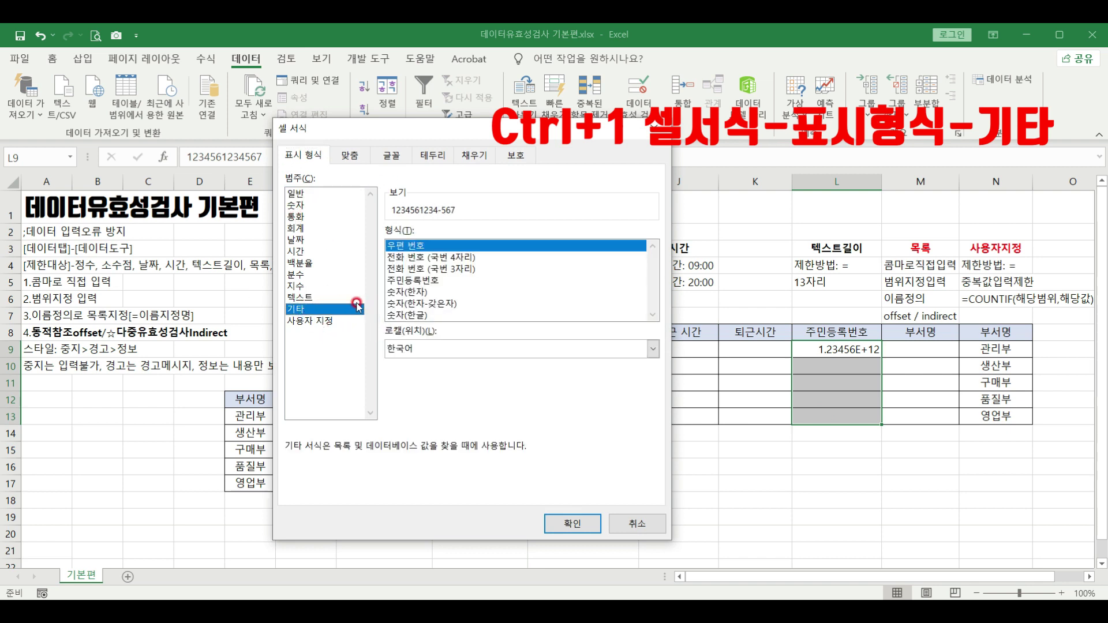
{"action": "left_click", "coordinate": [427, 280]}
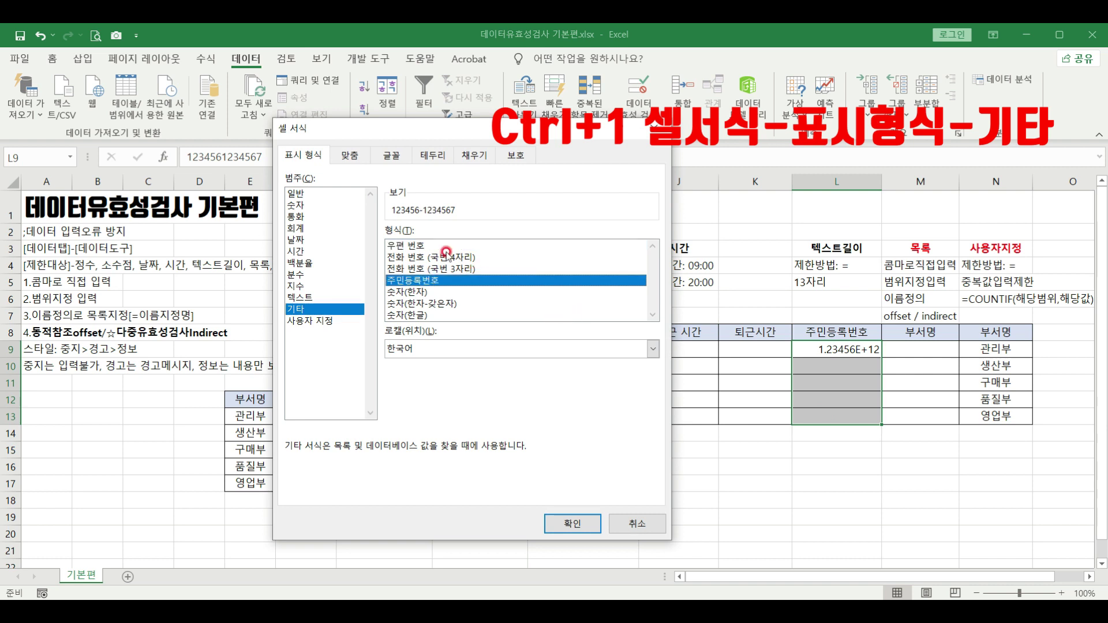
{"action": "left_click", "coordinate": [570, 525]}
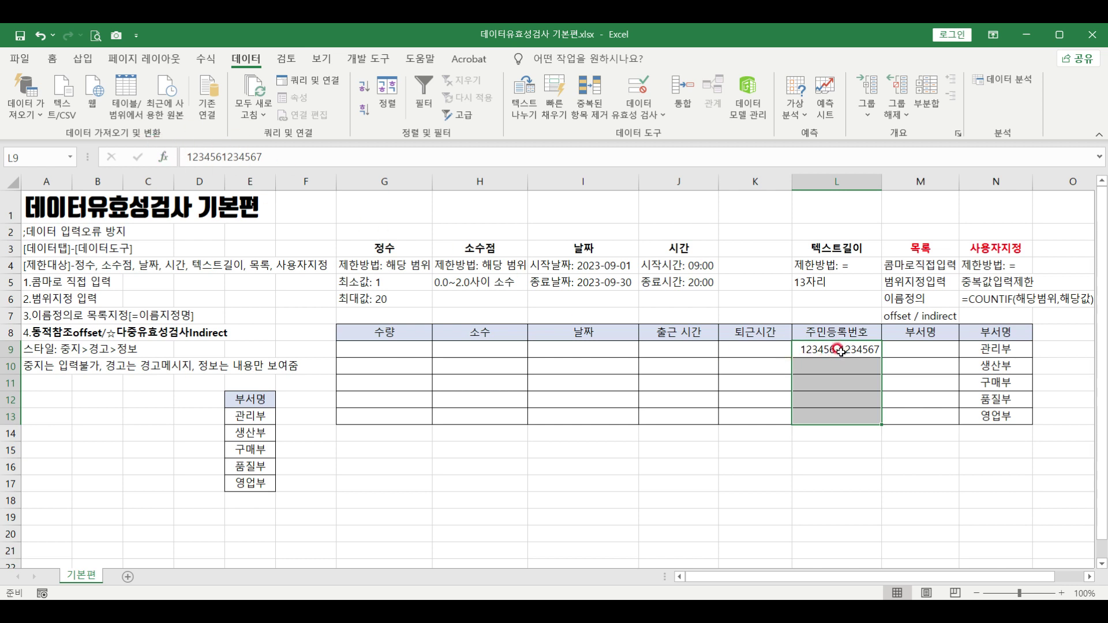
Apply a 텍스트 길이 (text length) validation rule to cells L9:L13, requiring a length equal to 13.
{"action": "left_click", "coordinate": [639, 95]}
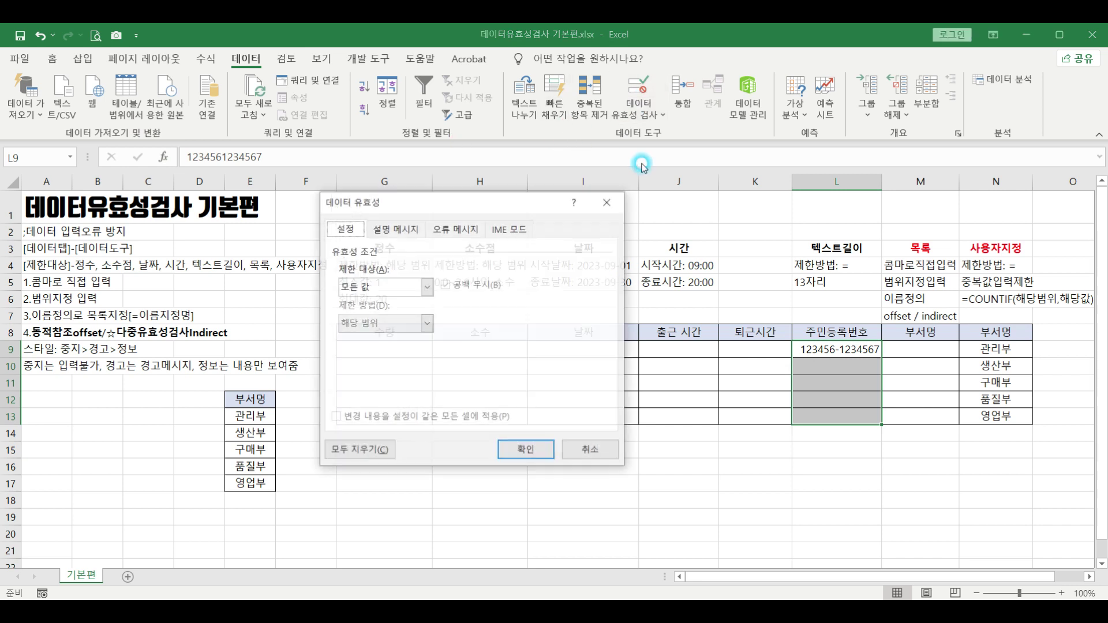
{"action": "left_click", "coordinate": [374, 285]}
{"action": "left_click", "coordinate": [384, 376]}
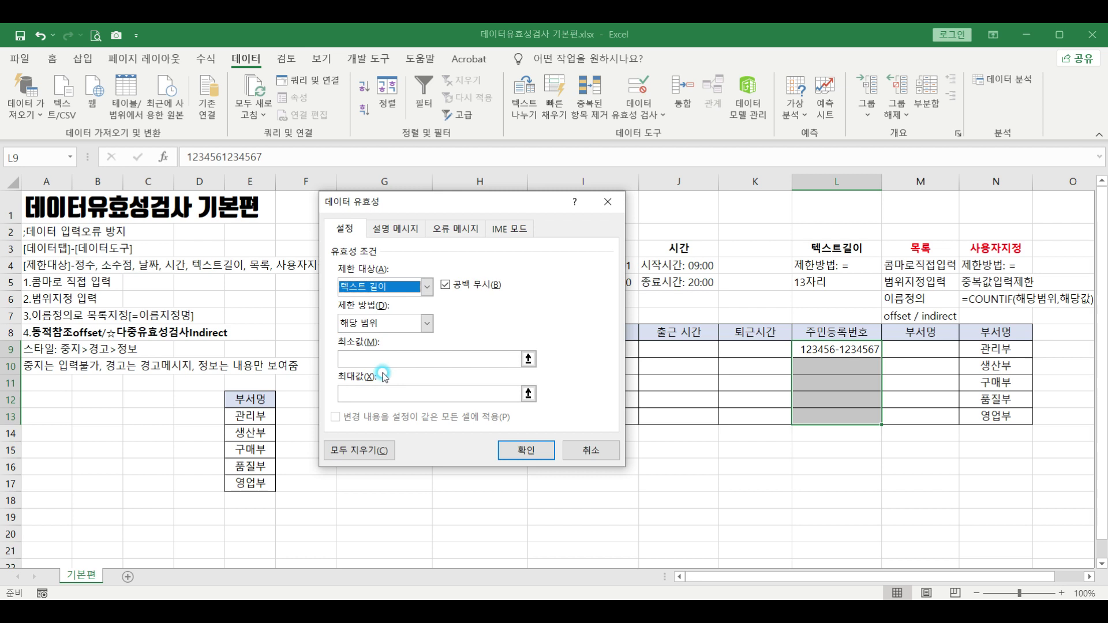
{"action": "left_click", "coordinate": [360, 324]}
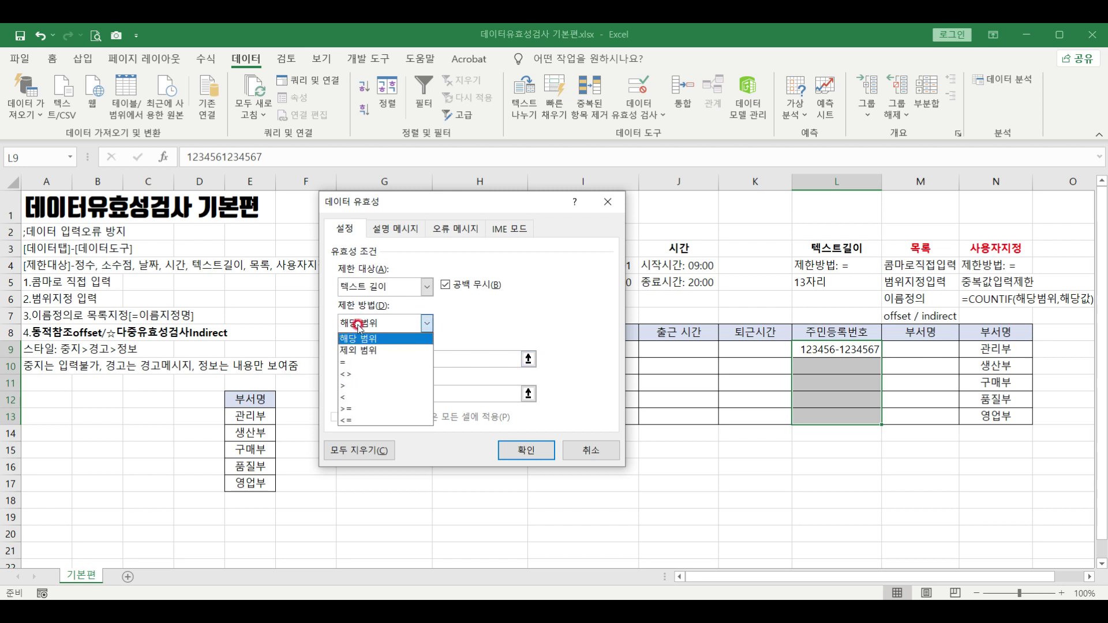
{"action": "left_click", "coordinate": [354, 362]}
{"action": "left_click", "coordinate": [358, 358]}
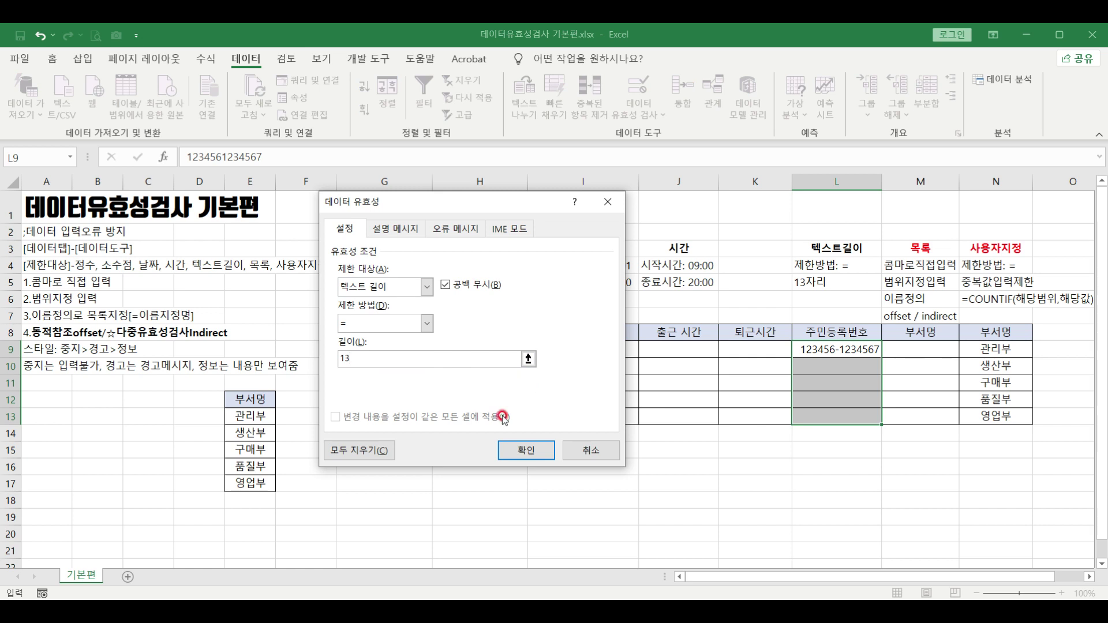
{"action": "left_click", "coordinate": [525, 454]}
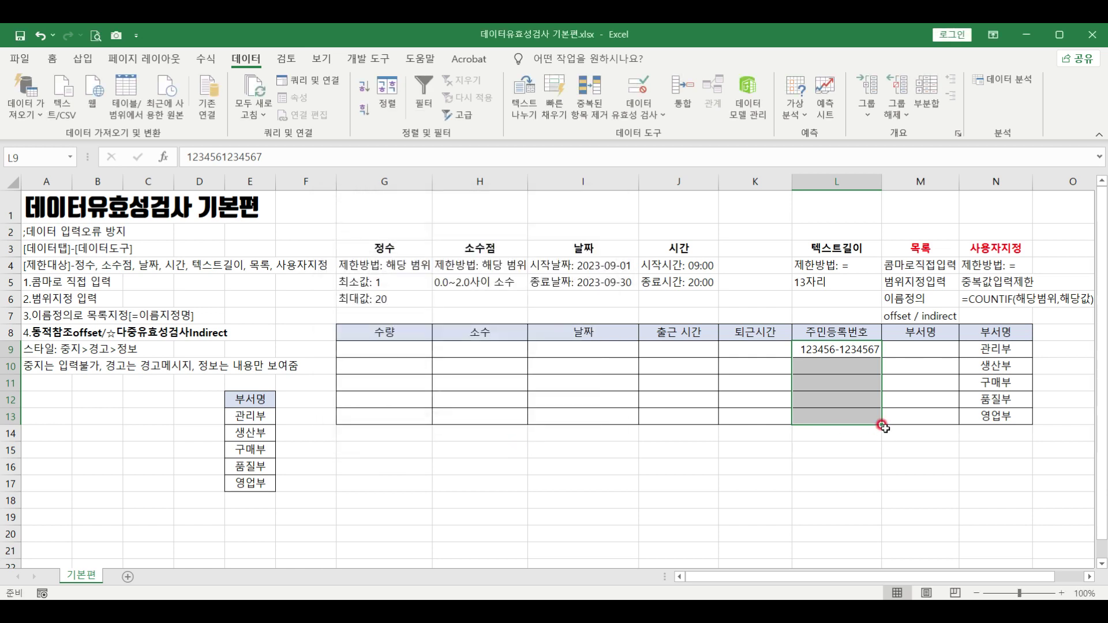
Test the text length limit by trying to add an extra digit to the registration number in cell L9, and cancel the entry.
{"action": "left_click", "coordinate": [836, 355]}
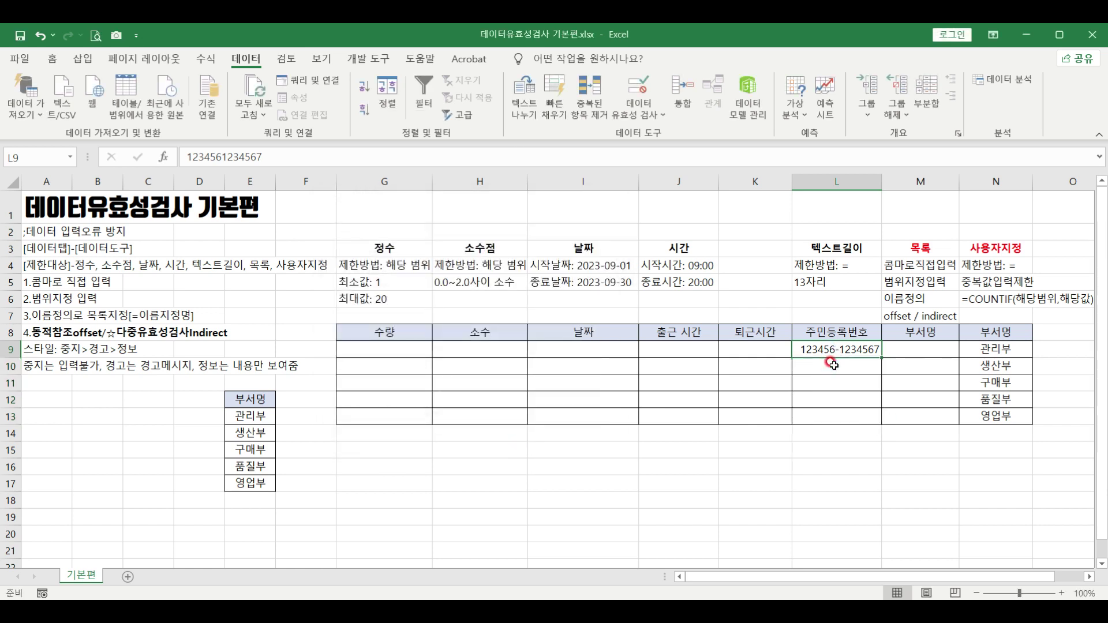
{"action": "left_click", "coordinate": [271, 151]}
{"action": "type", "text": "8"}
{"action": "key", "text": "Return"}
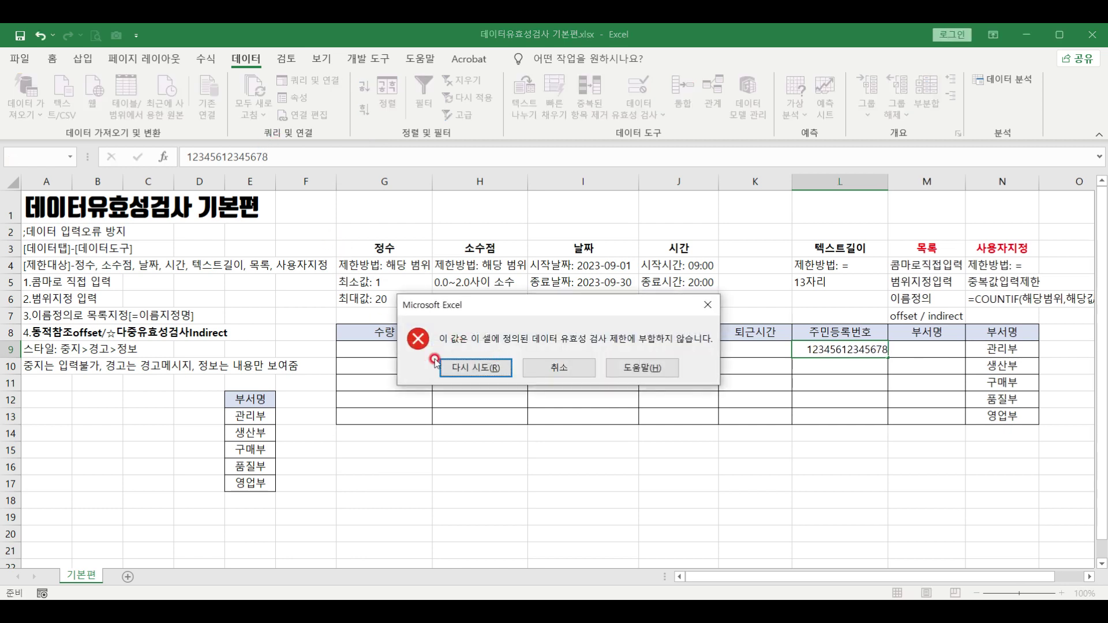
{"action": "left_click", "coordinate": [567, 370]}
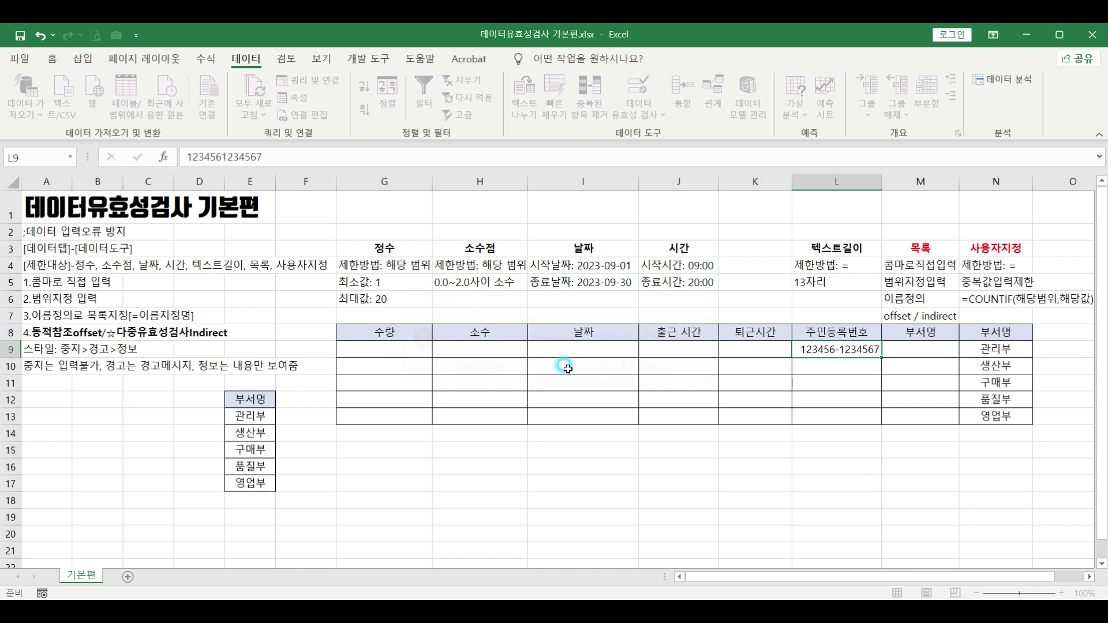
Review the 목록 and 사용자지정 headings in M3:N3 and the 콤마로직접입력 note in M4.
{"action": "left_click", "coordinate": [854, 397]}
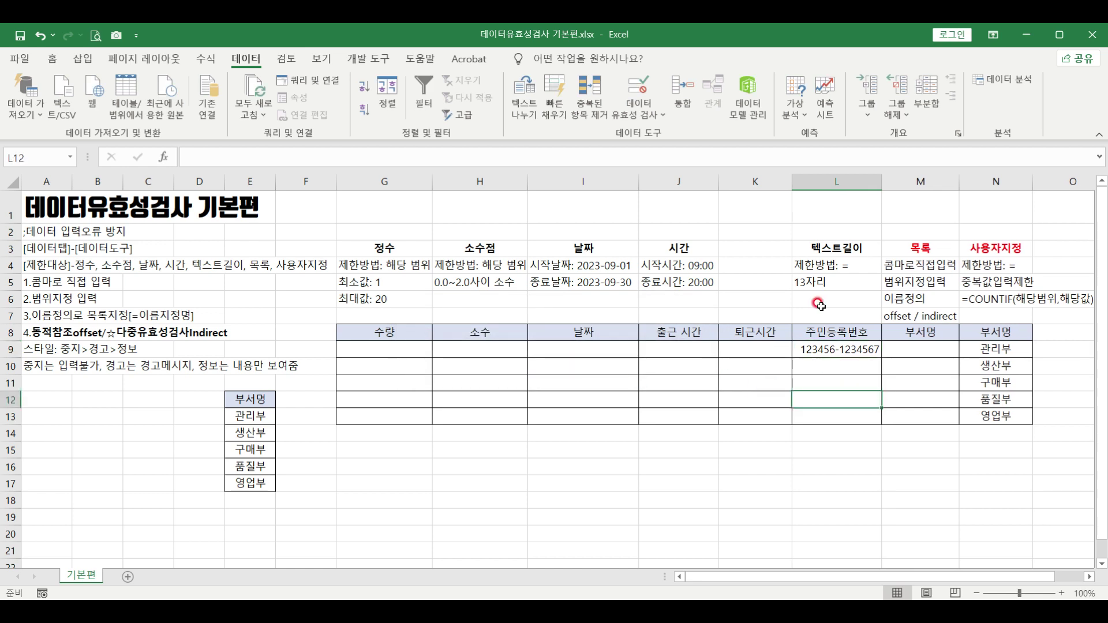
{"action": "left_click", "coordinate": [898, 248]}
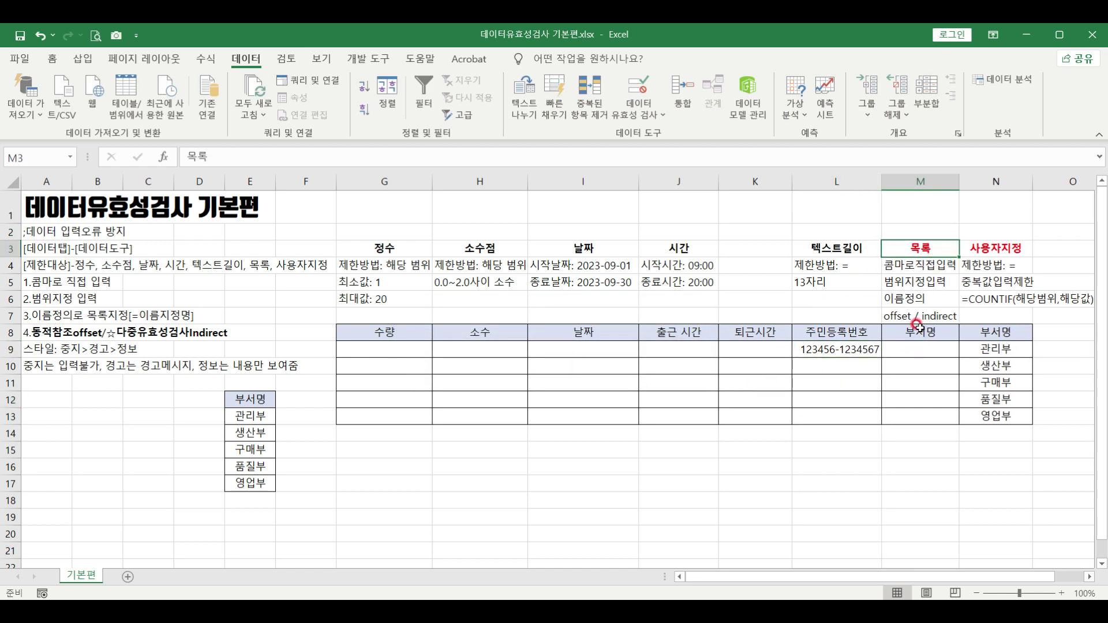
{"action": "left_click", "coordinate": [981, 248]}
{"action": "left_click", "coordinate": [921, 248]}
{"action": "left_click", "coordinate": [908, 266]}
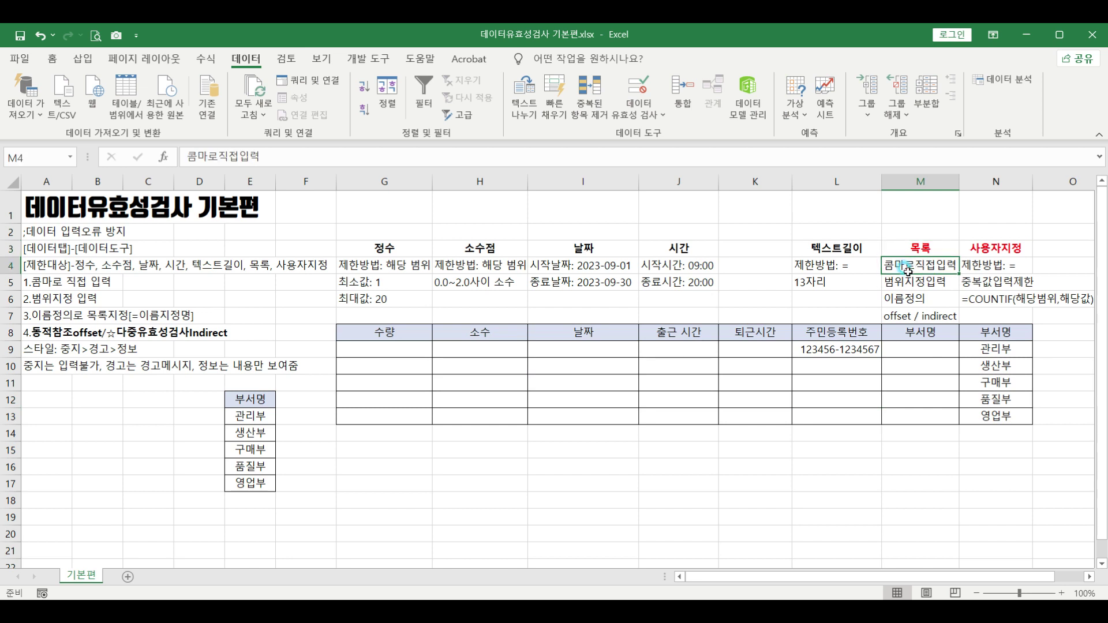
Try a 목록 (list) validation rule on cells M9:M13 with the range =$E$13:$E$17 as source, and cancel it.
{"action": "left_click", "coordinate": [919, 354]}
{"action": "left_click_drag", "start_coordinate": [917, 366], "coordinate": [911, 424]}
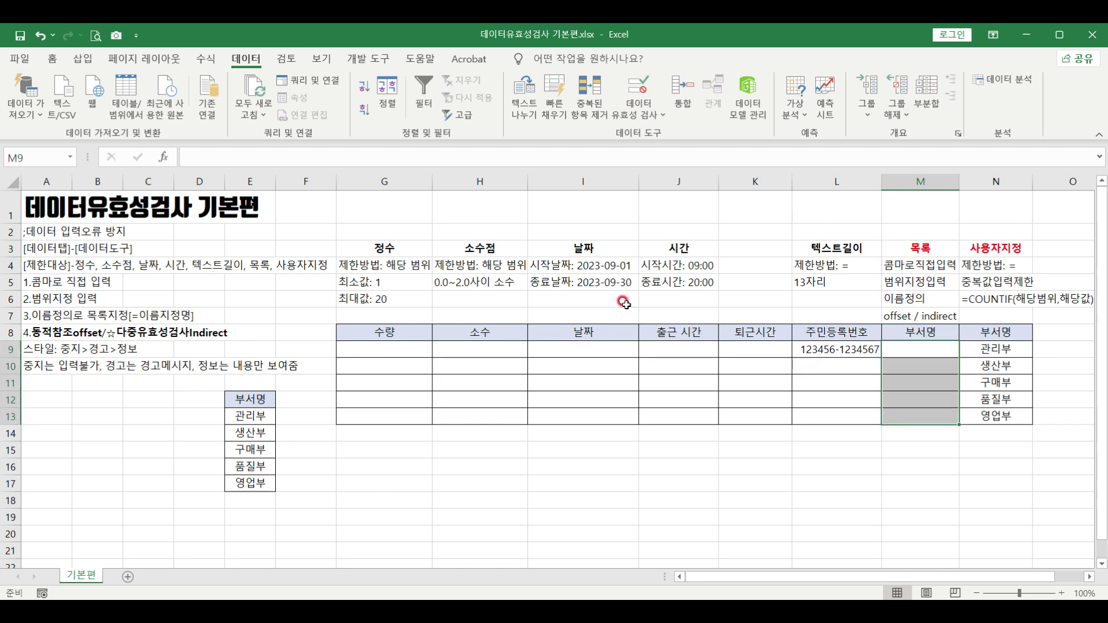
{"action": "left_click", "coordinate": [638, 90]}
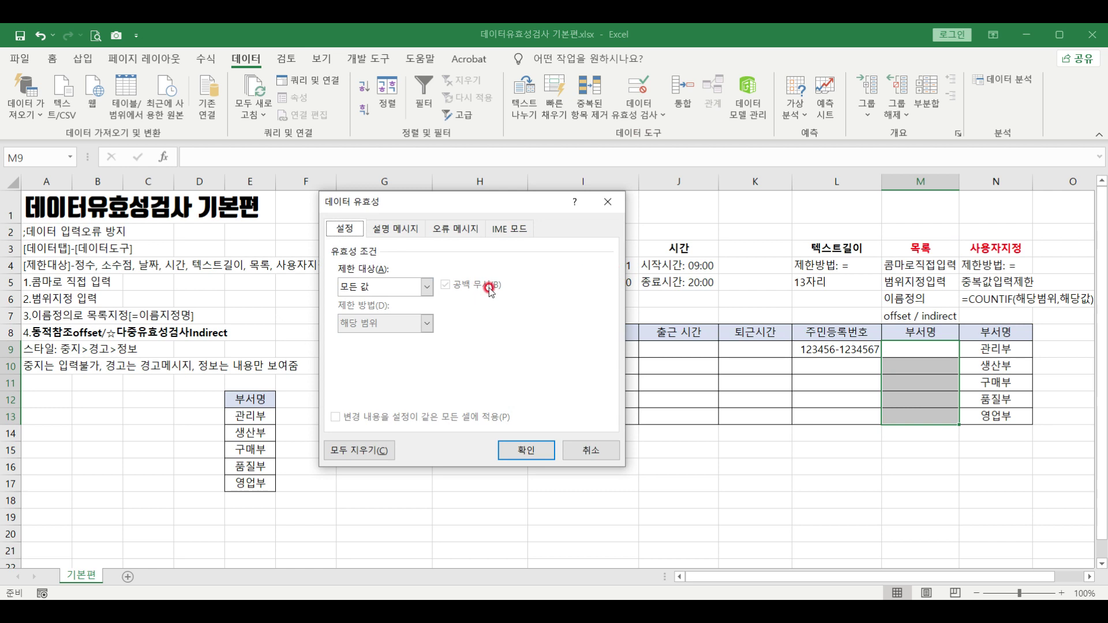
{"action": "left_click", "coordinate": [365, 288]}
{"action": "left_click", "coordinate": [361, 337]}
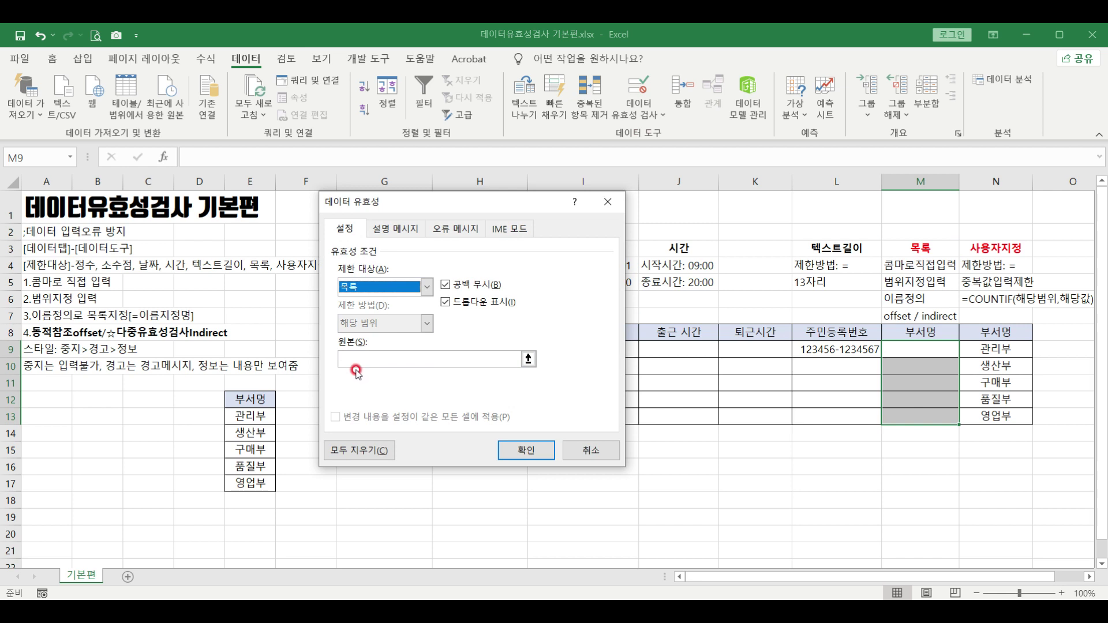
{"action": "left_click", "coordinate": [350, 359]}
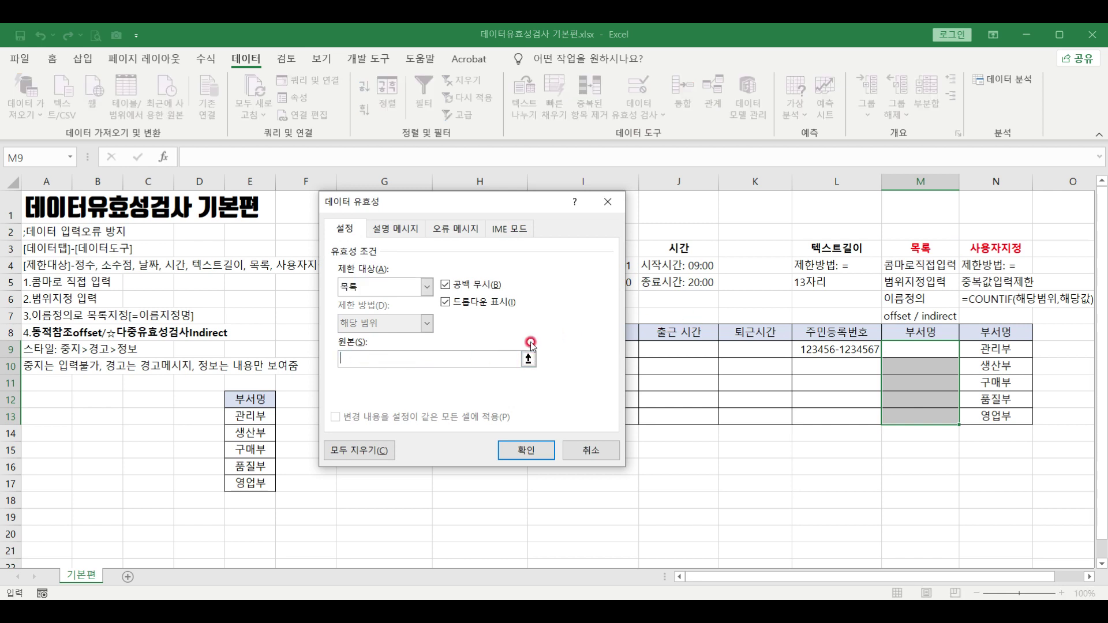
{"action": "left_click_drag", "start_coordinate": [251, 416], "coordinate": [252, 486]}
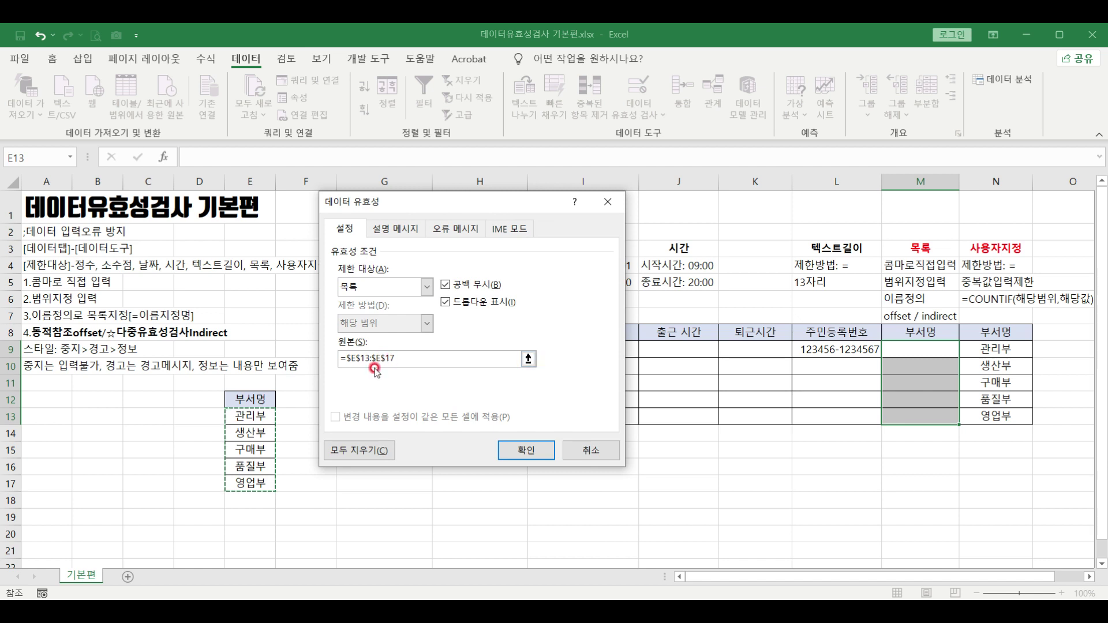
{"action": "left_click", "coordinate": [592, 450]}
Define the name 부서명 for the department list in cells E13:E17.
{"action": "left_click_drag", "start_coordinate": [252, 418], "coordinate": [250, 484]}
{"action": "left_click", "coordinate": [16, 147]}
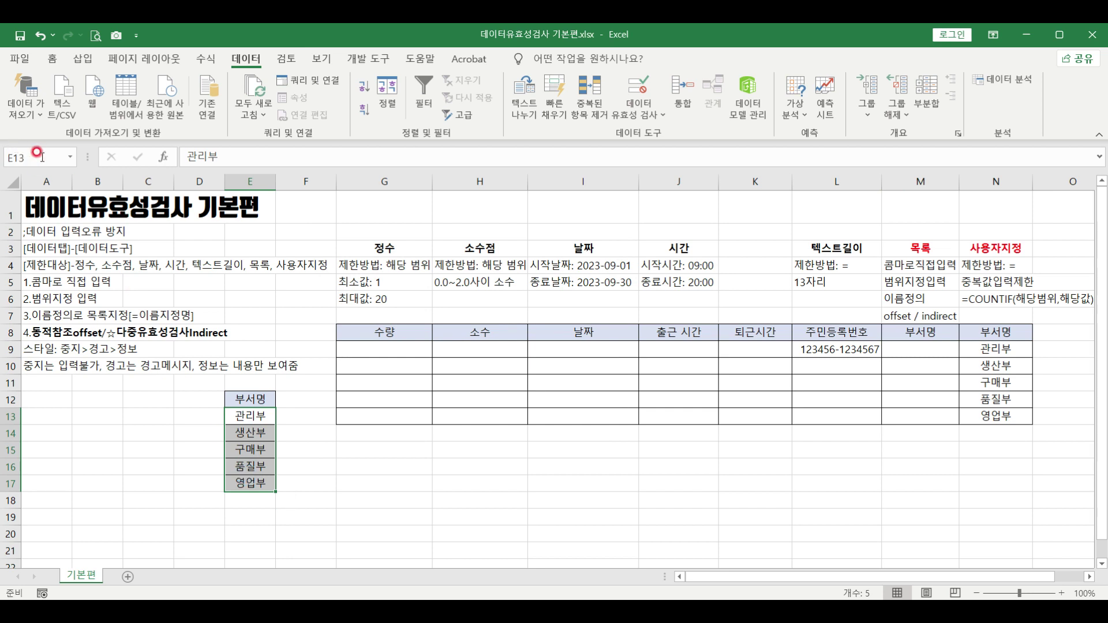
{"action": "type", "text": "부서명"}
{"action": "key", "text": "Return"}
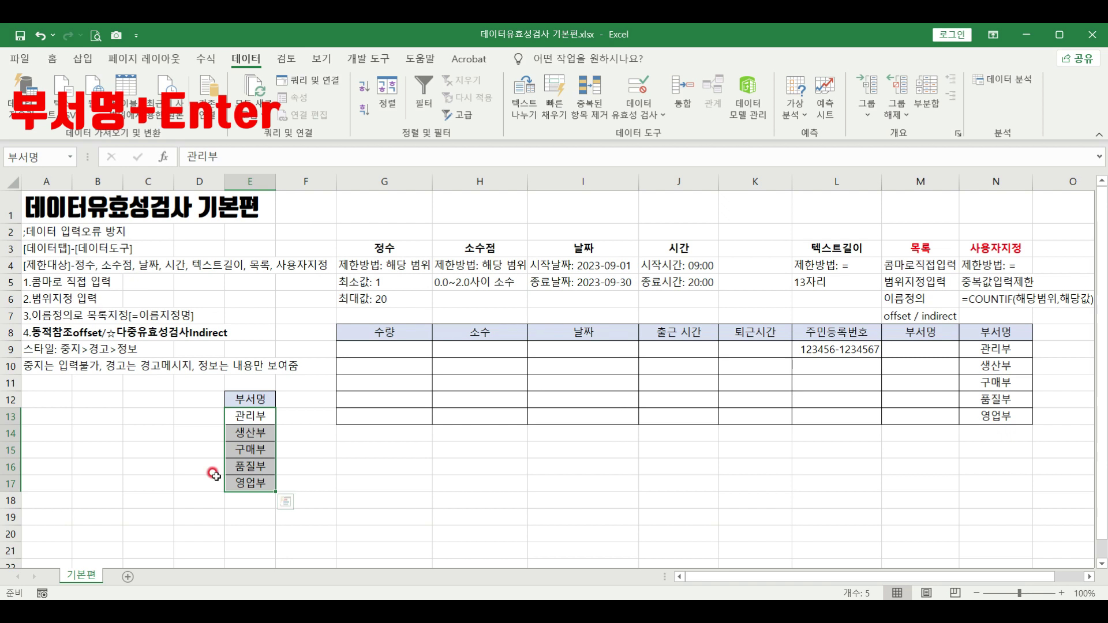
Apply a 목록 (list) validation rule to cells M9:M13 using the defined name =부서명 as source.
{"action": "left_click_drag", "start_coordinate": [907, 347], "coordinate": [911, 415]}
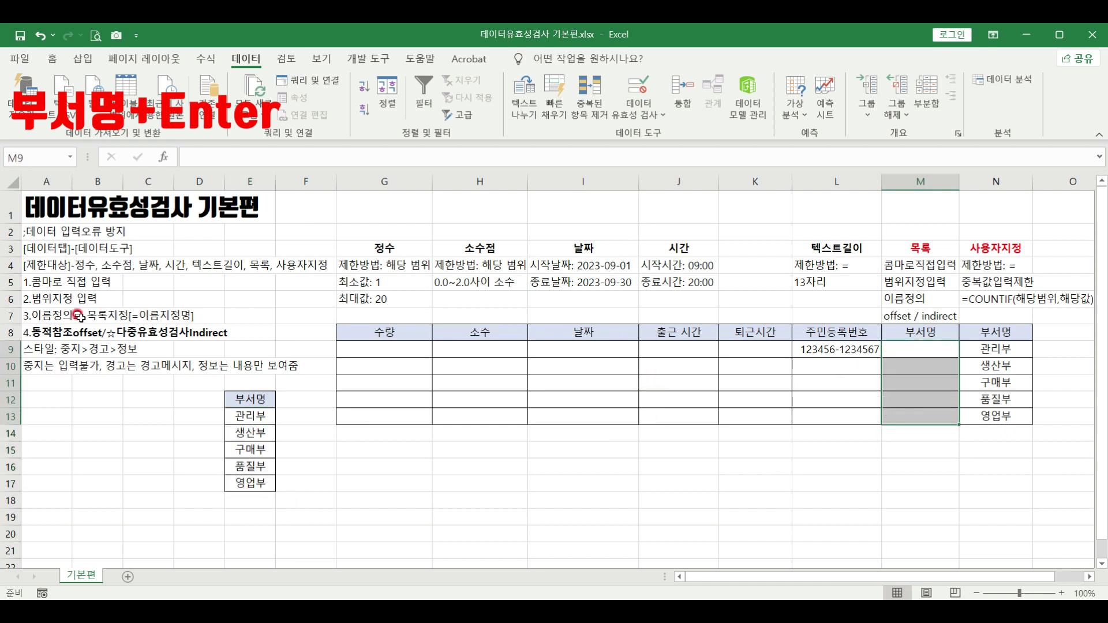
{"action": "left_click", "coordinate": [638, 87]}
{"action": "left_click", "coordinate": [358, 292]}
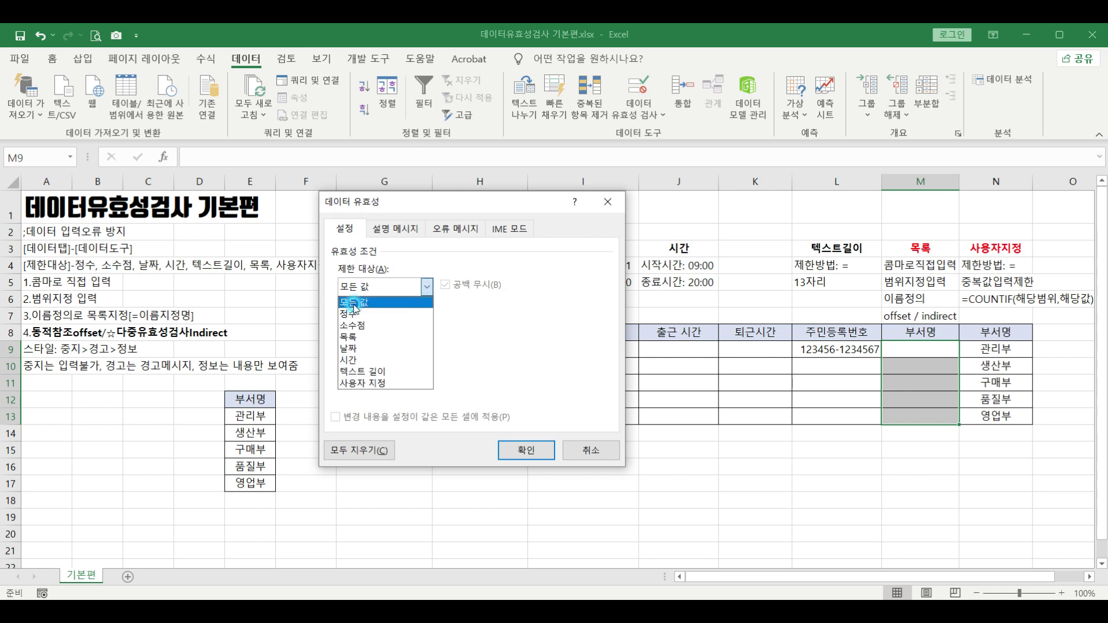
{"action": "left_click", "coordinate": [349, 338]}
{"action": "left_click", "coordinate": [354, 354]}
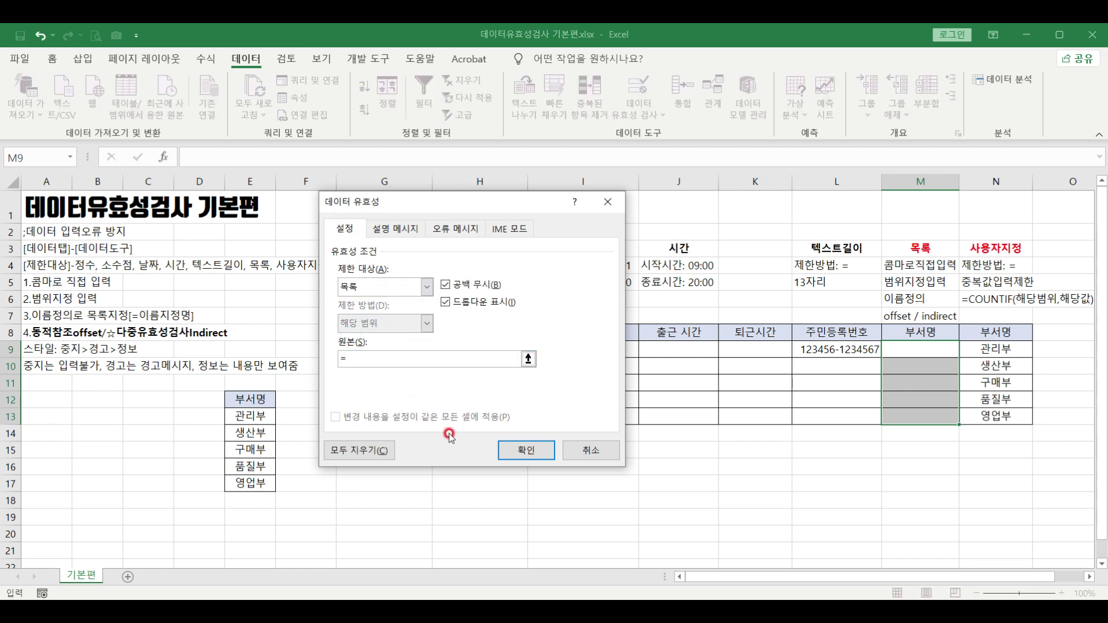
{"action": "key", "text": "F3"}
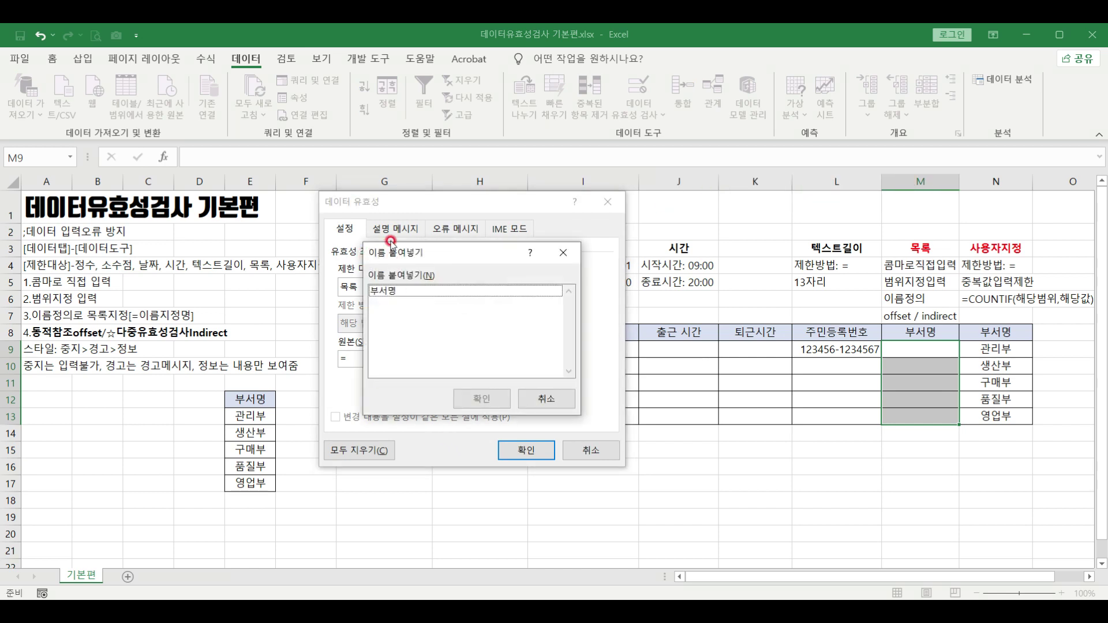
{"action": "left_click", "coordinate": [385, 291]}
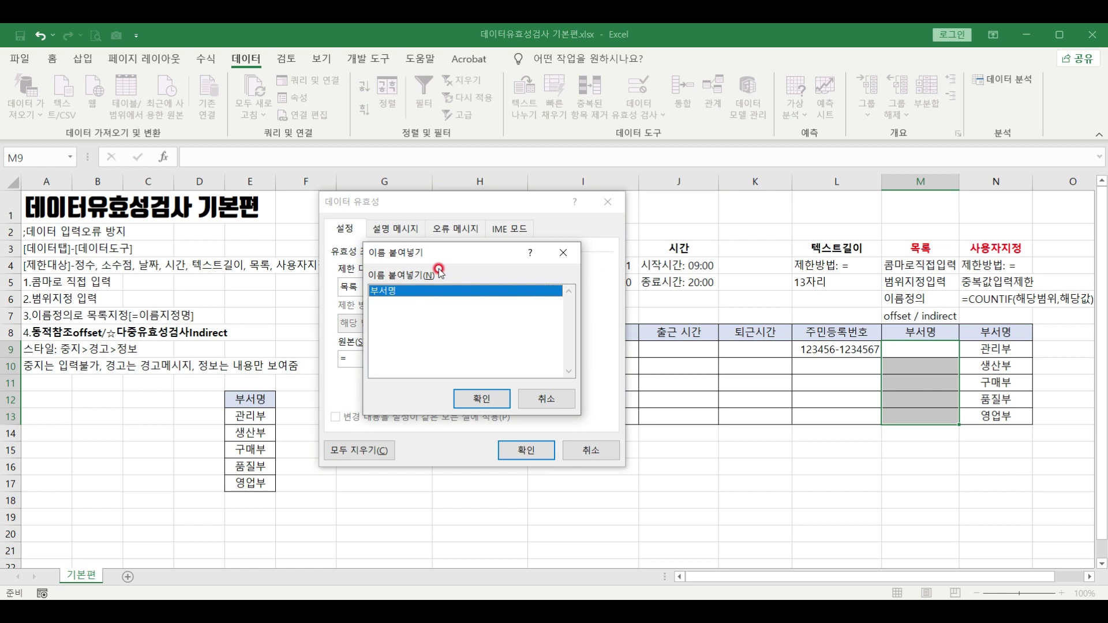
{"action": "left_click", "coordinate": [483, 400]}
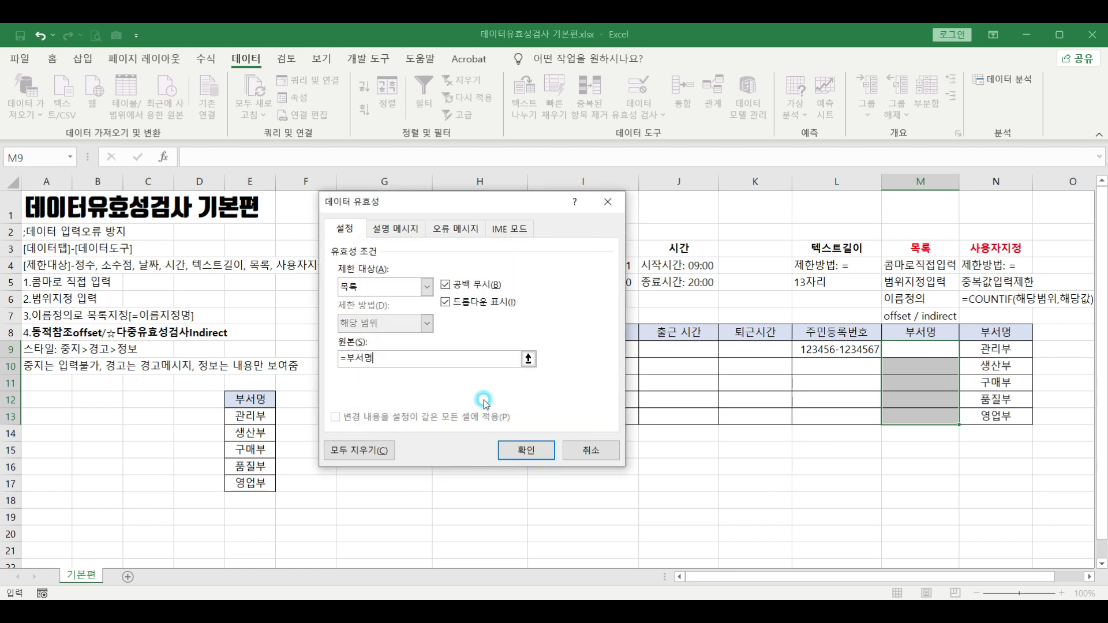
{"action": "left_click", "coordinate": [526, 454]}
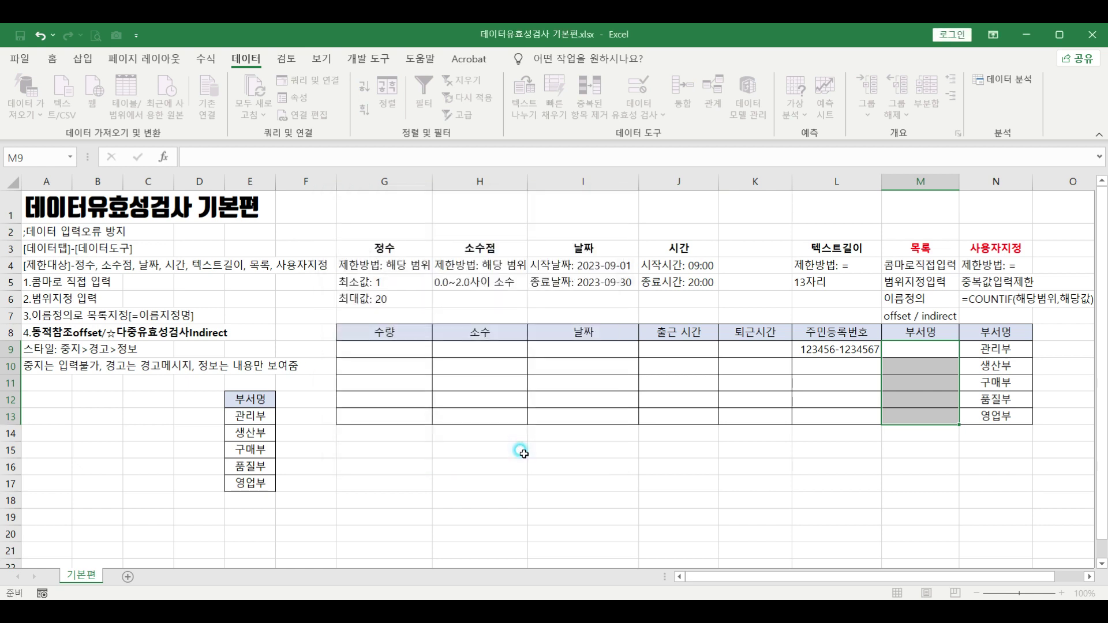
Check the department choices in cell M9's dropdown list and close it without choosing one.
{"action": "left_click", "coordinate": [966, 352]}
{"action": "left_click", "coordinate": [965, 353]}
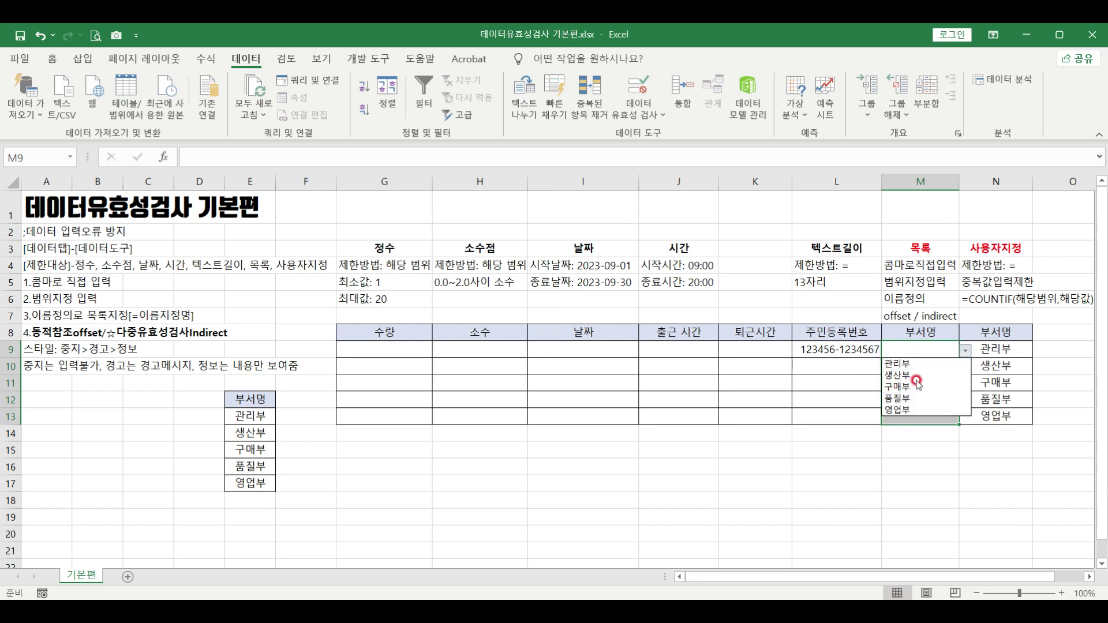
{"action": "key", "text": "Escape"}
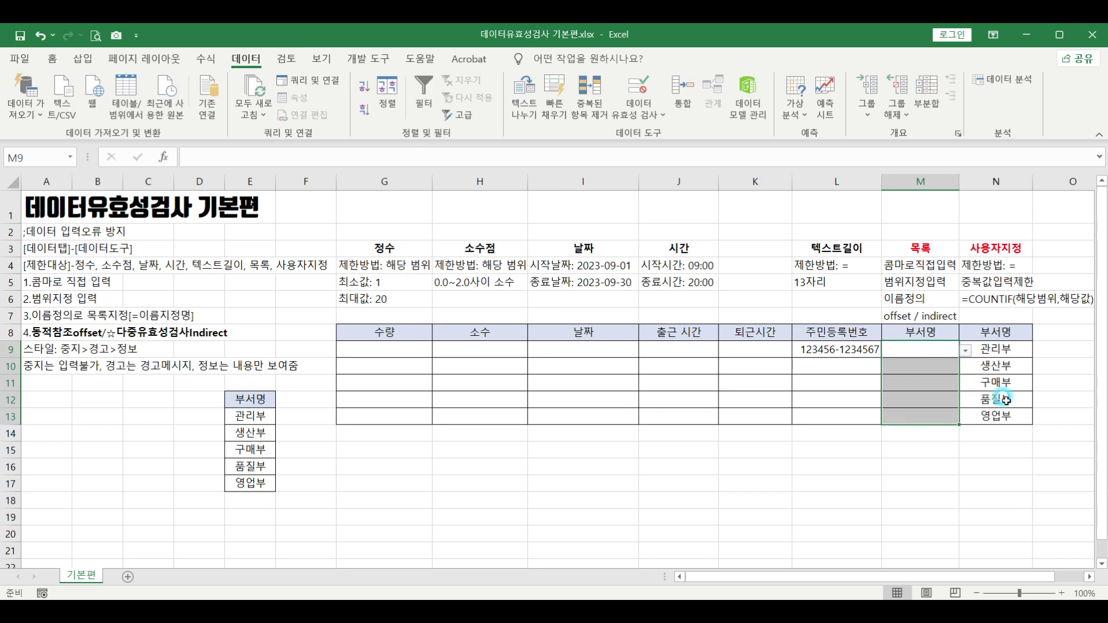
Review the offset / indirect note in M7 and the 사용자지정 heading with its duplicate-restriction and COUNTIF notes in column N.
{"action": "left_click", "coordinate": [996, 395]}
{"action": "left_click", "coordinate": [991, 249]}
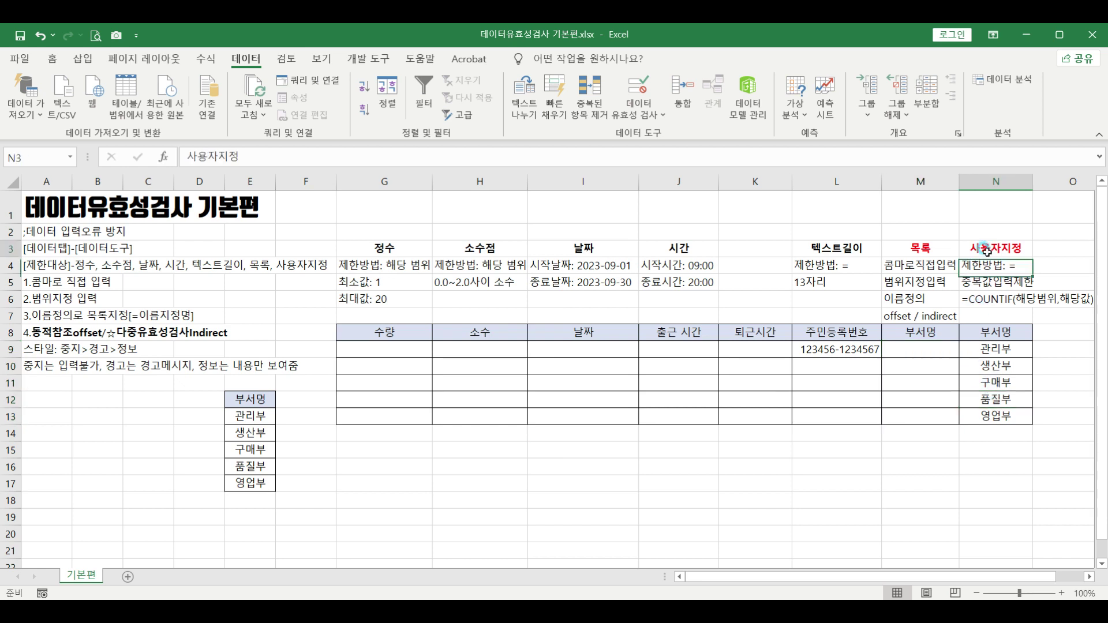
{"action": "left_click", "coordinate": [906, 315]}
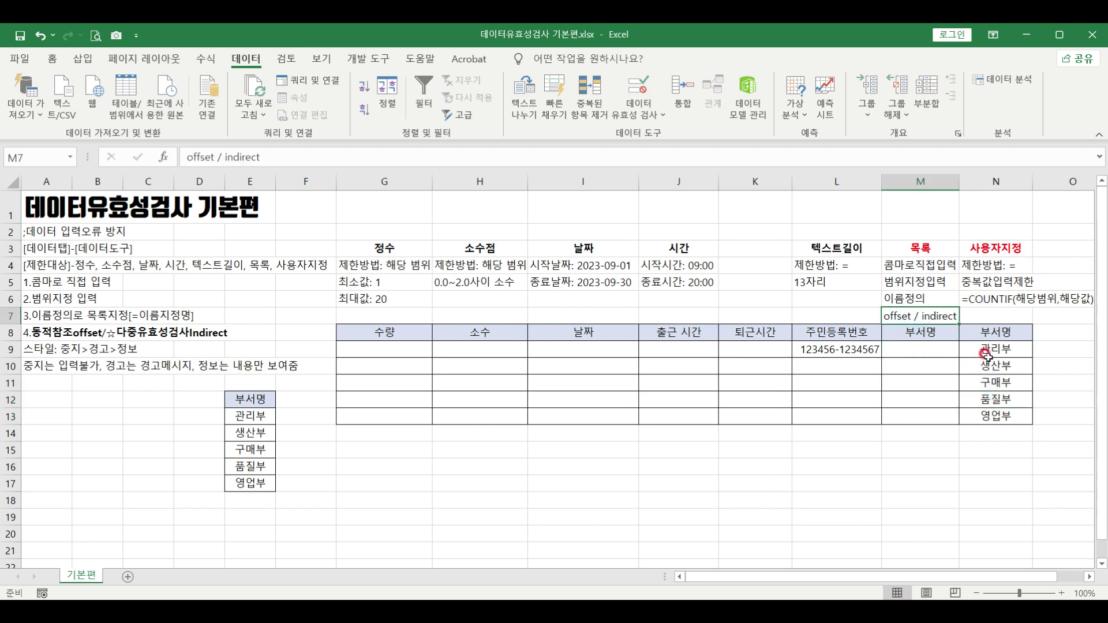
{"action": "left_click", "coordinate": [993, 241]}
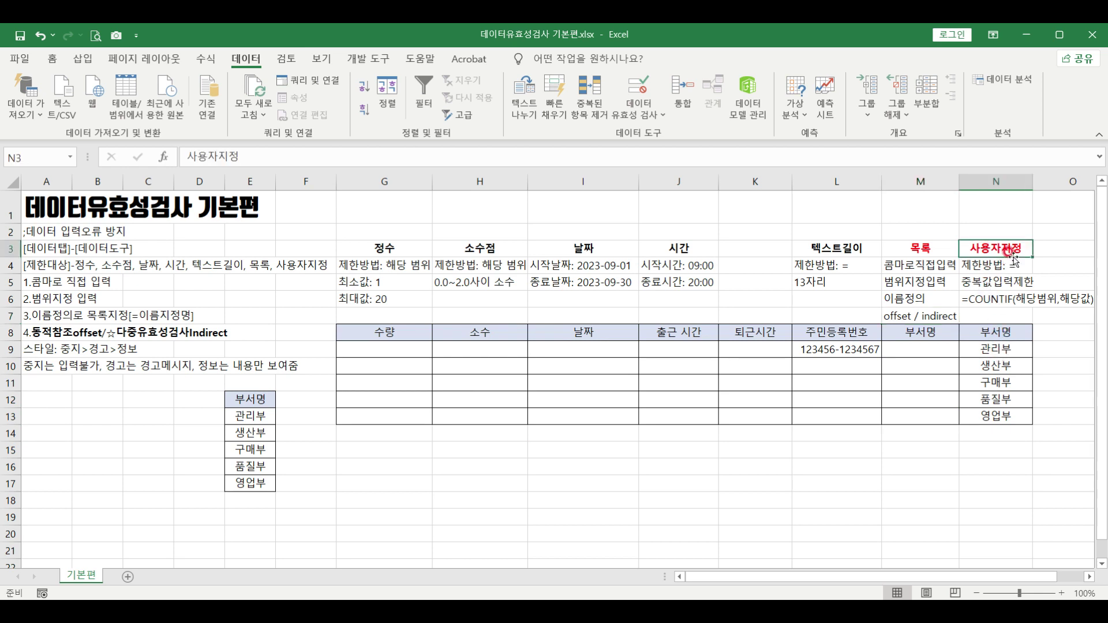
{"action": "left_click", "coordinate": [998, 282]}
{"action": "left_click", "coordinate": [989, 301]}
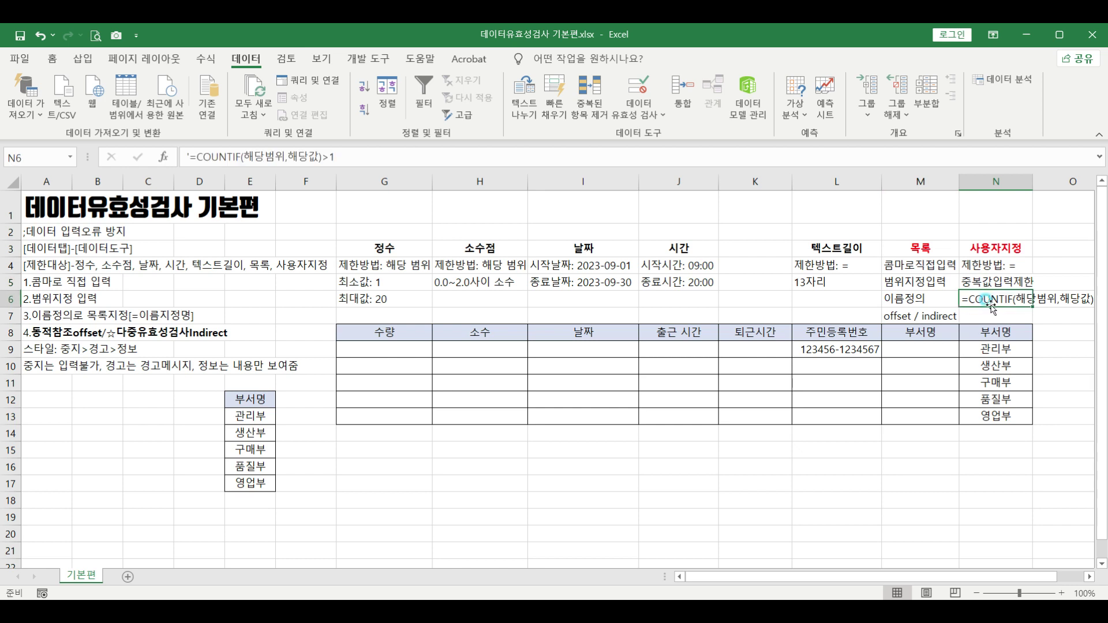
Apply a 사용자 지정 (custom) validation rule to cells N9:N17 with the formula =countif(N9:N17,N9)>1.
{"action": "left_click_drag", "start_coordinate": [990, 349], "coordinate": [983, 484]}
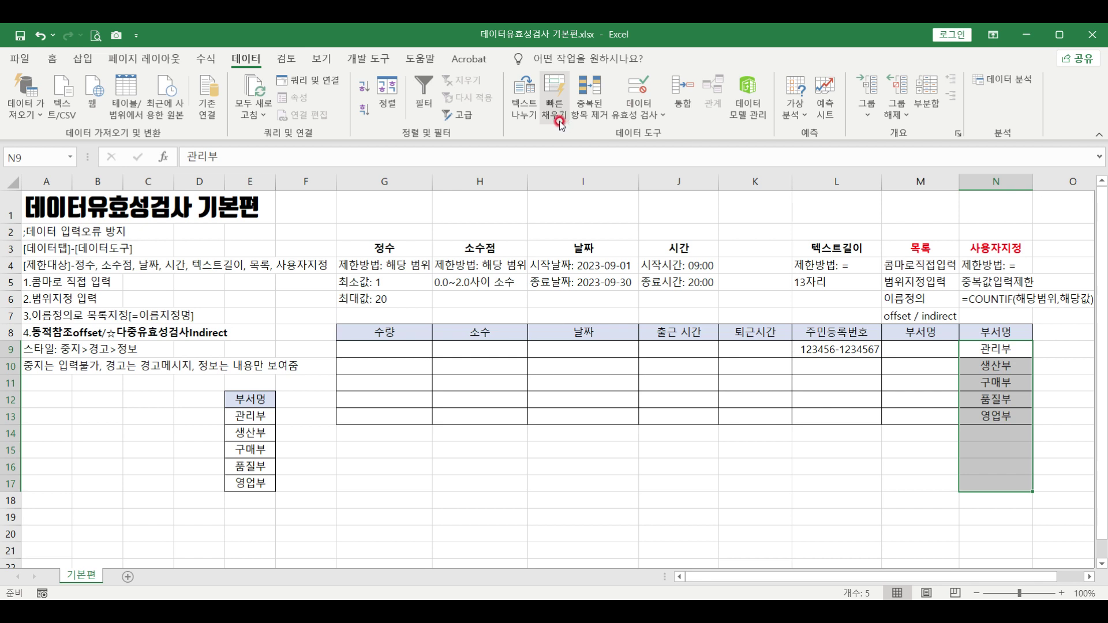
{"action": "left_click", "coordinate": [636, 94]}
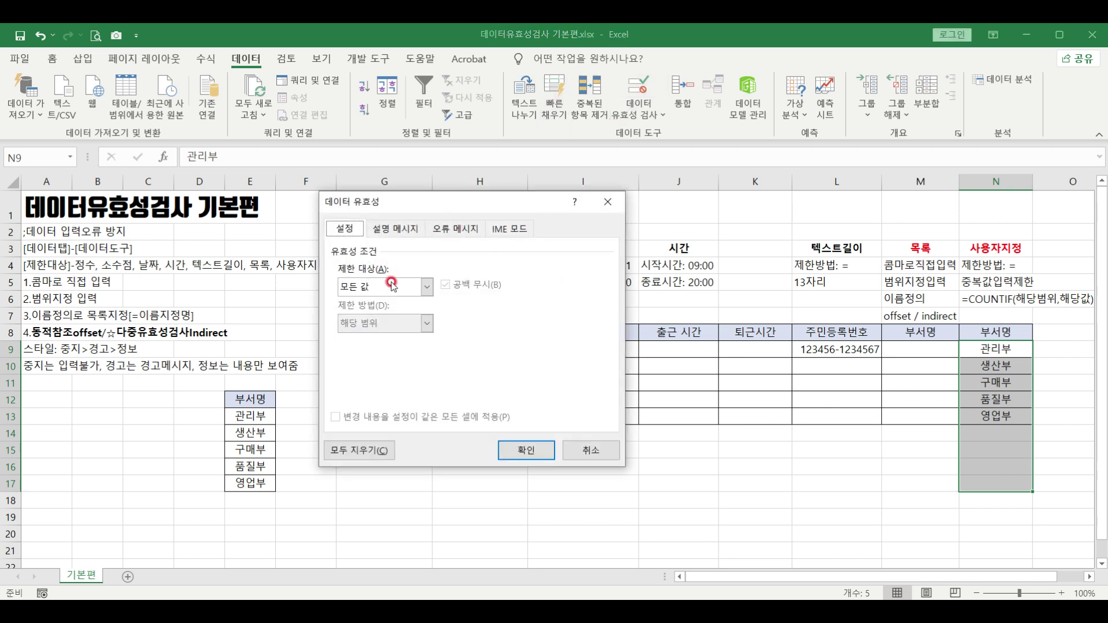
{"action": "left_click", "coordinate": [427, 287]}
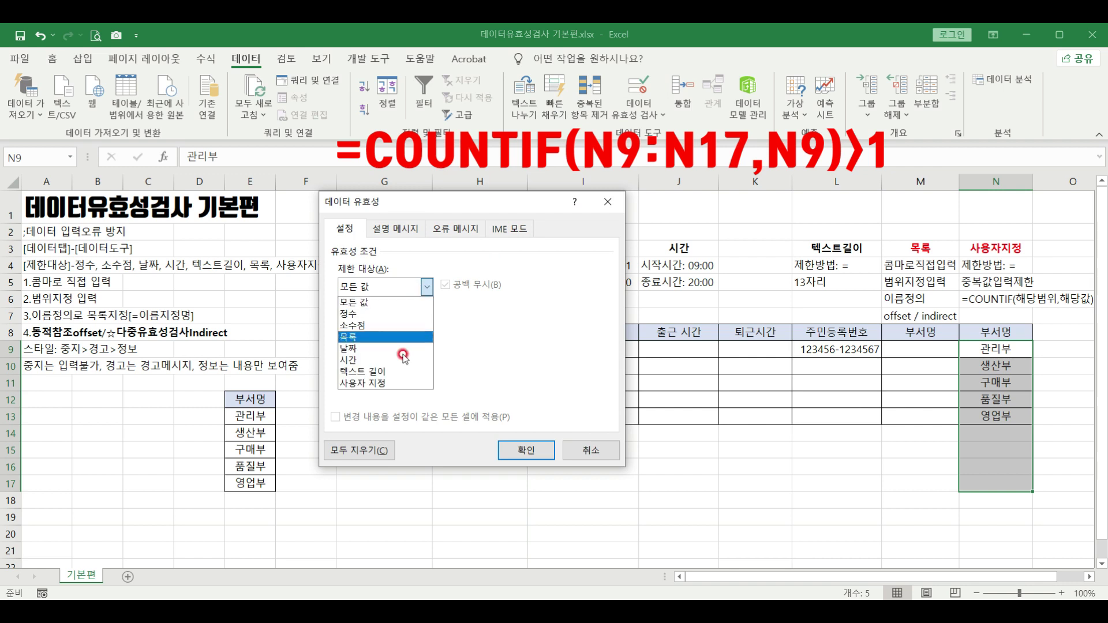
{"action": "left_click", "coordinate": [390, 388]}
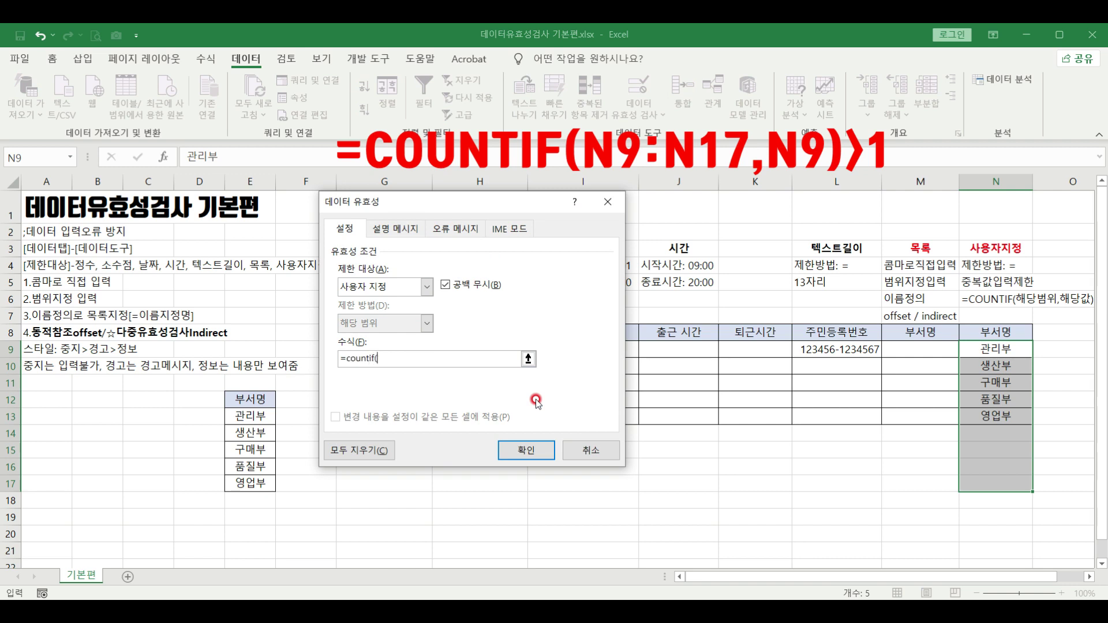
{"action": "left_click_drag", "start_coordinate": [988, 350], "coordinate": [980, 490]}
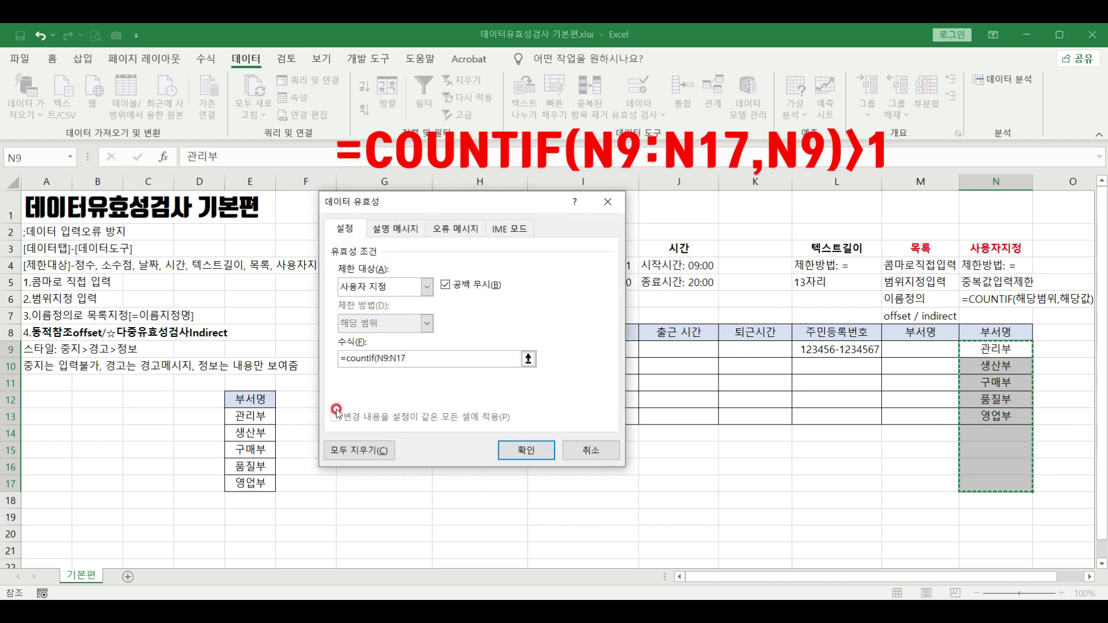
{"action": "type", "text": ","}
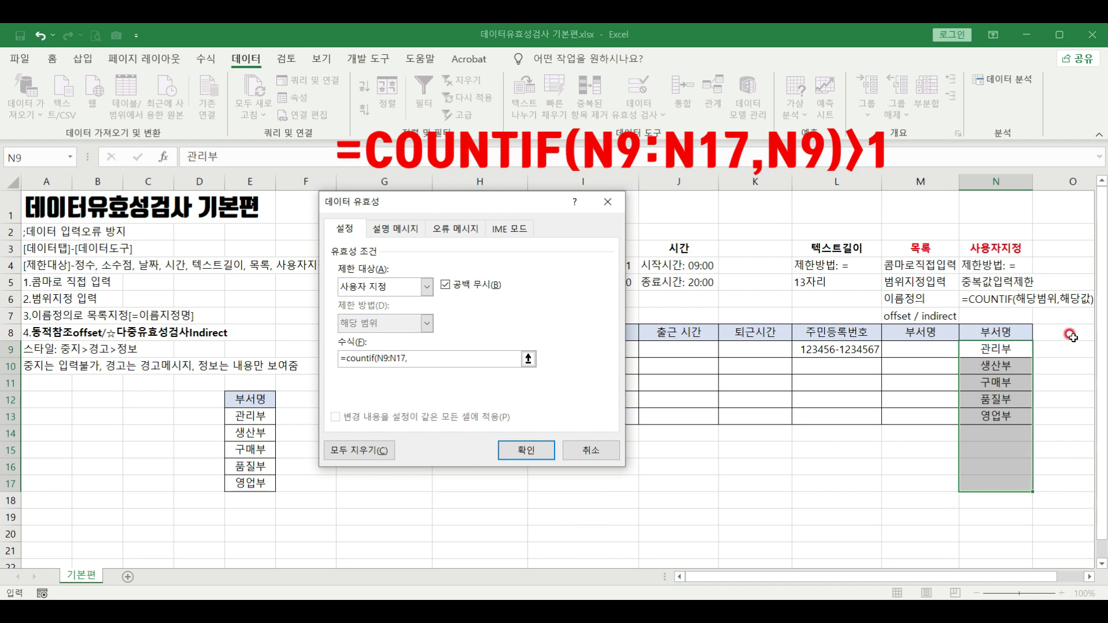
{"action": "left_click", "coordinate": [988, 350]}
{"action": "type", "text": ")"}
{"action": "left_click", "coordinate": [526, 452]}
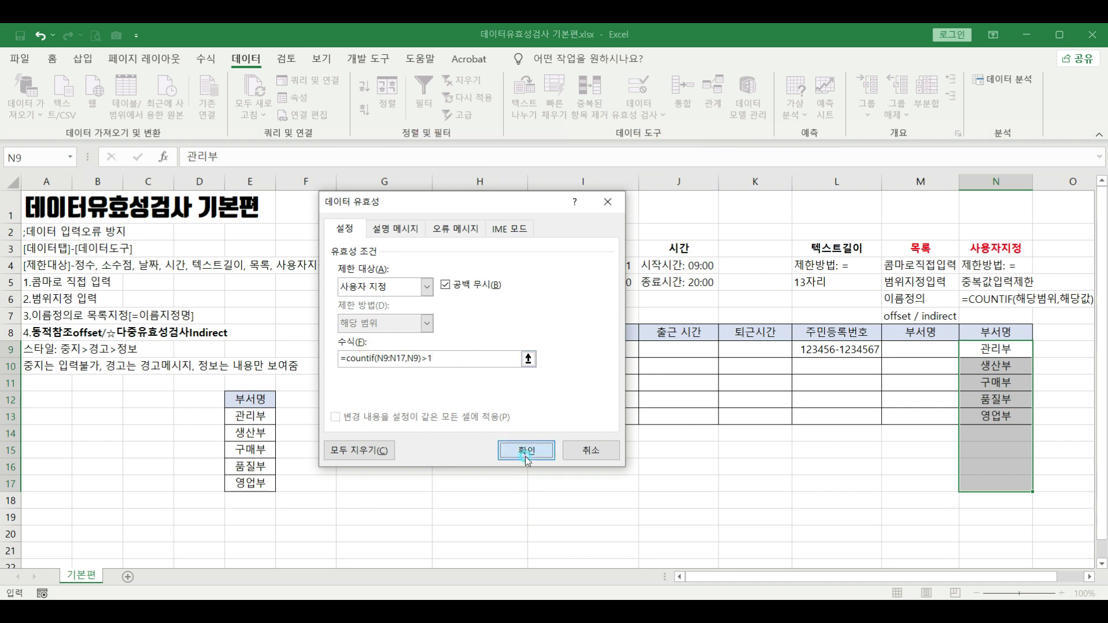
Test the custom rule by trying the duplicate departments 관리부 and 구매부 in cell N14, cancelling each entry.
{"action": "left_click", "coordinate": [980, 437]}
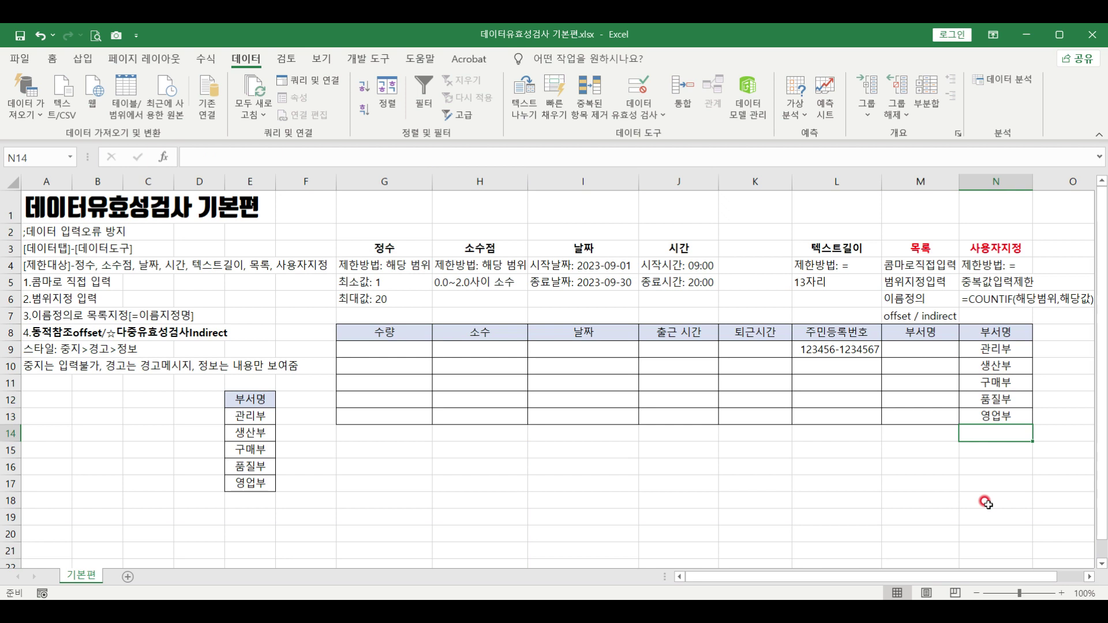
{"action": "type", "text": "rhks"}
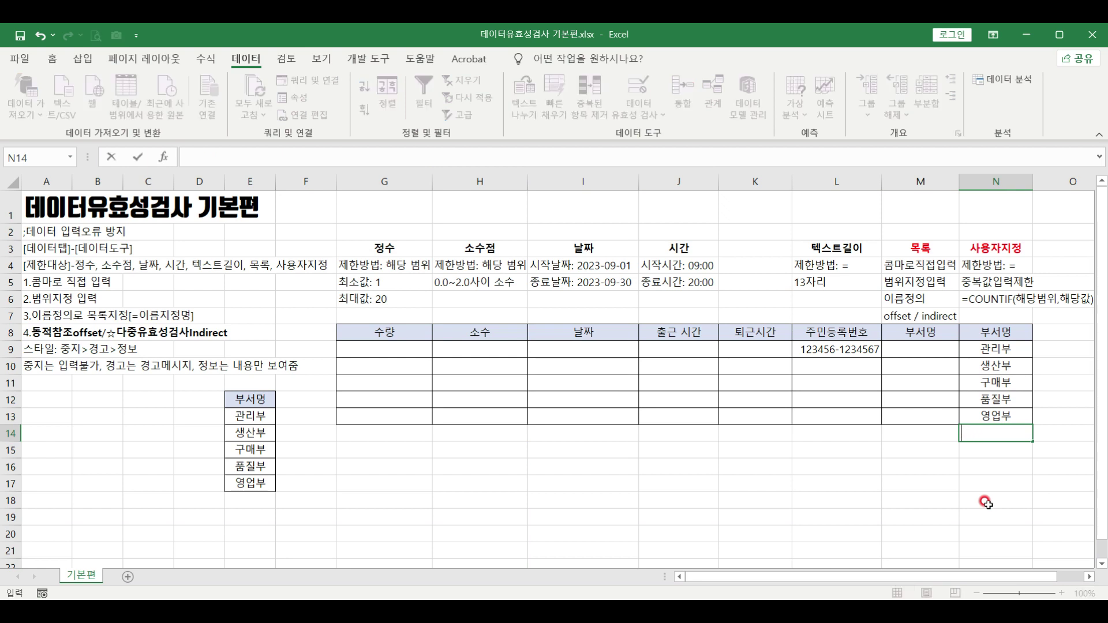
{"action": "type", "text": "관리부"}
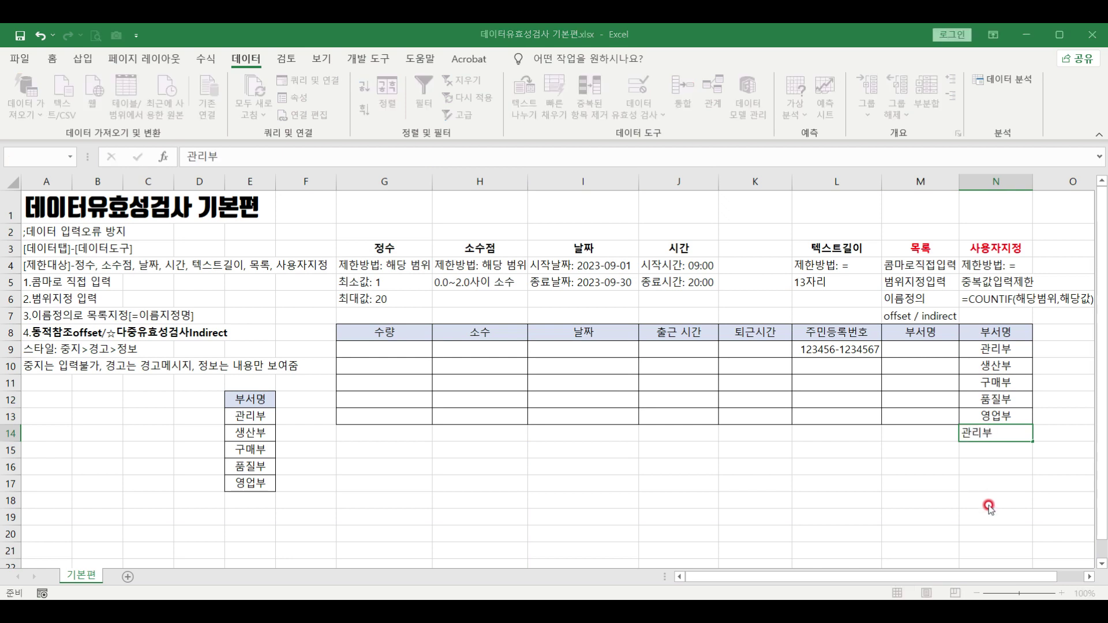
{"action": "key", "text": "Return"}
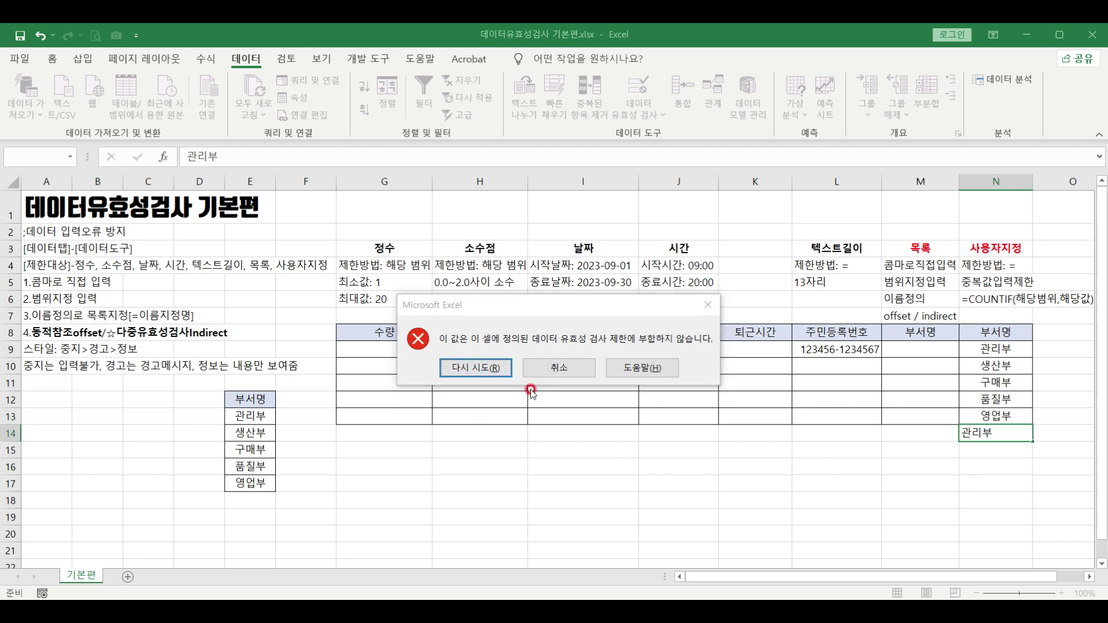
{"action": "left_click", "coordinate": [549, 371]}
{"action": "type", "text": "구매부"}
{"action": "key", "text": "Return"}
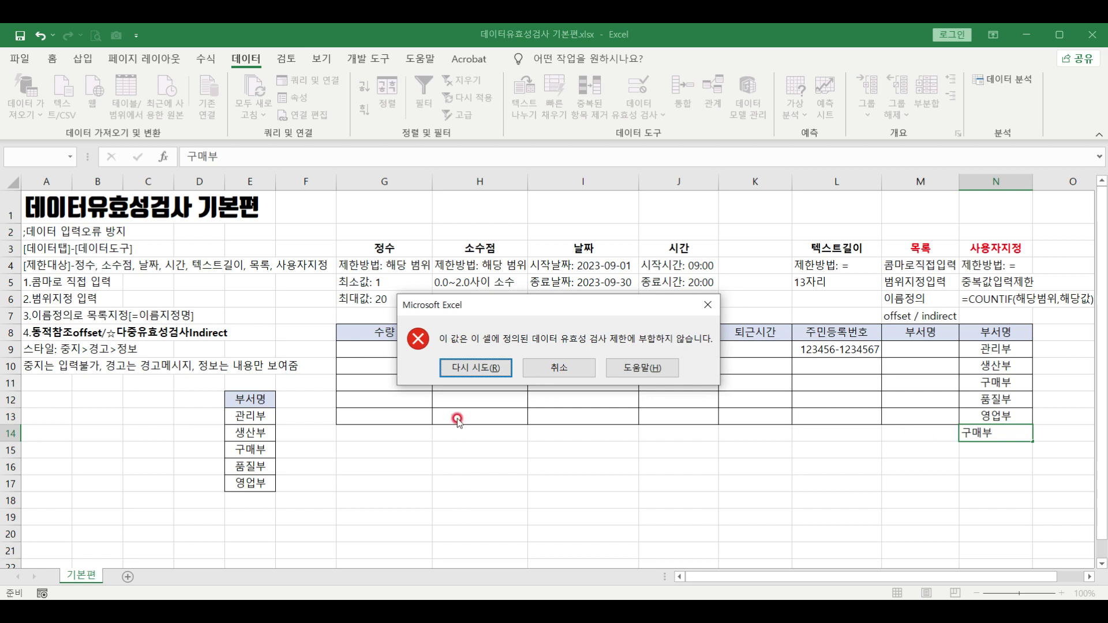
{"action": "left_click", "coordinate": [563, 370]}
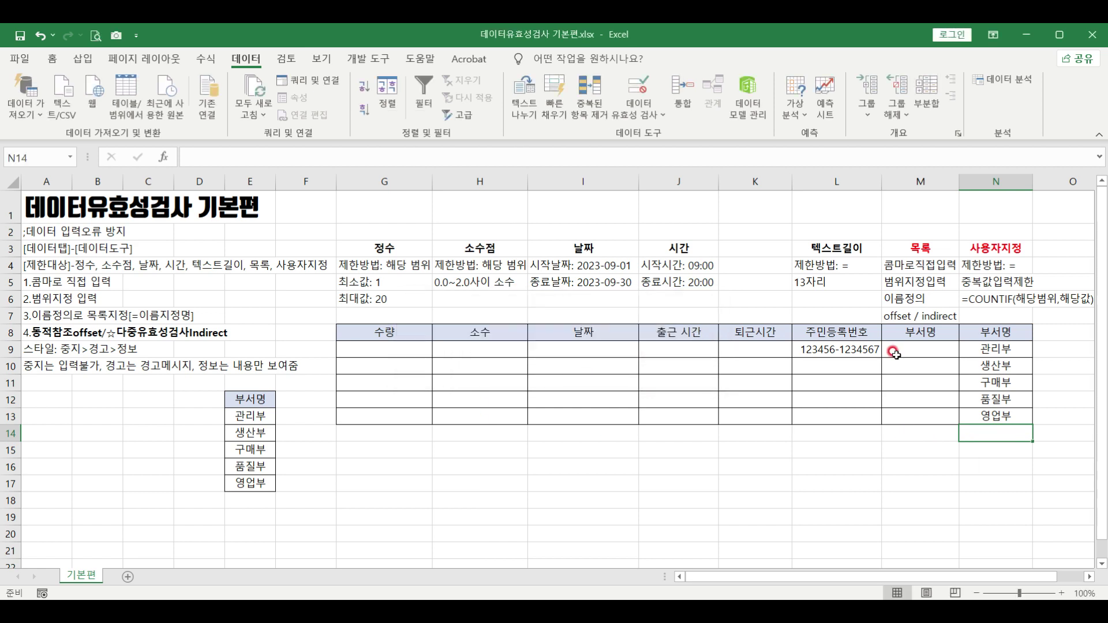
Review the department entries in N9:N13, the validation type headings in G3:N3 and the 범위지정 입력 note in A6.
{"action": "left_click_drag", "start_coordinate": [1004, 349], "coordinate": [998, 415]}
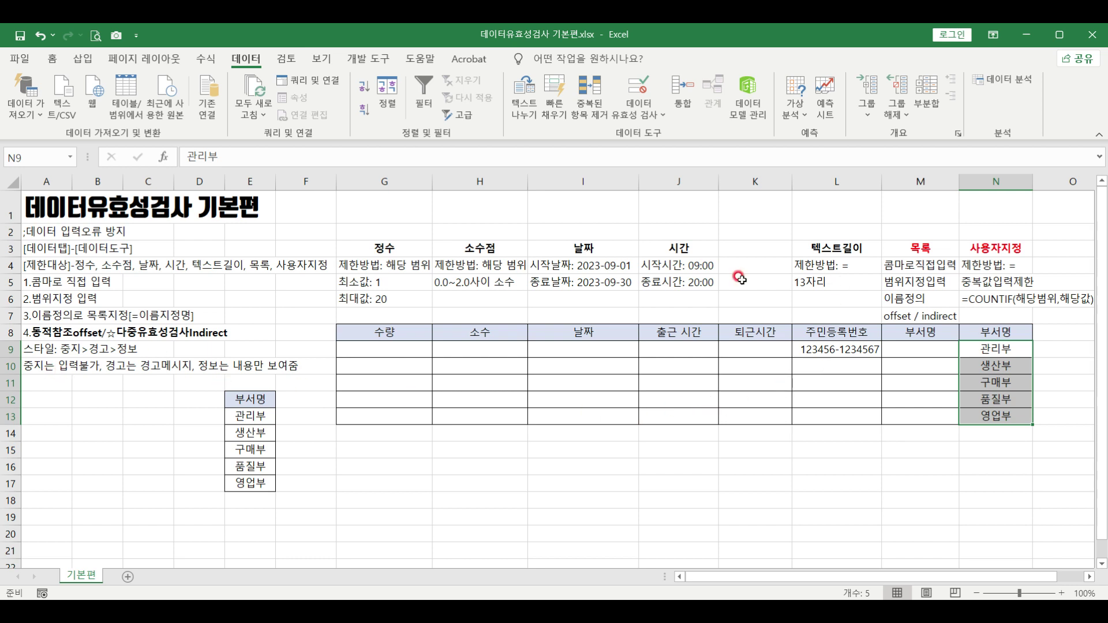
{"action": "left_click_drag", "start_coordinate": [369, 245], "coordinate": [996, 249]}
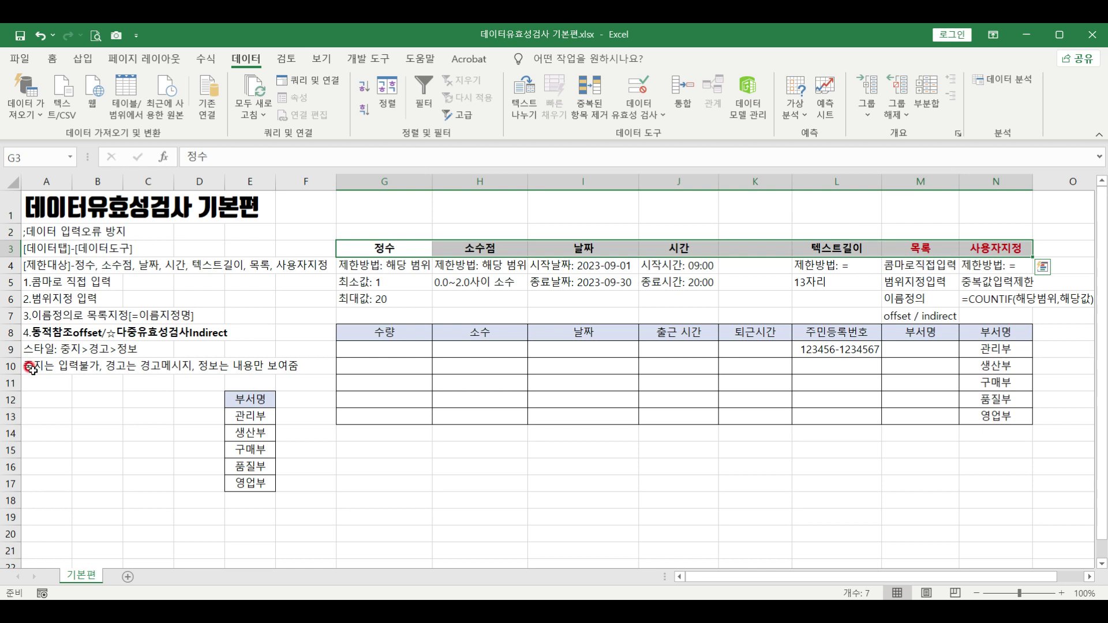
{"action": "left_click", "coordinate": [838, 383]}
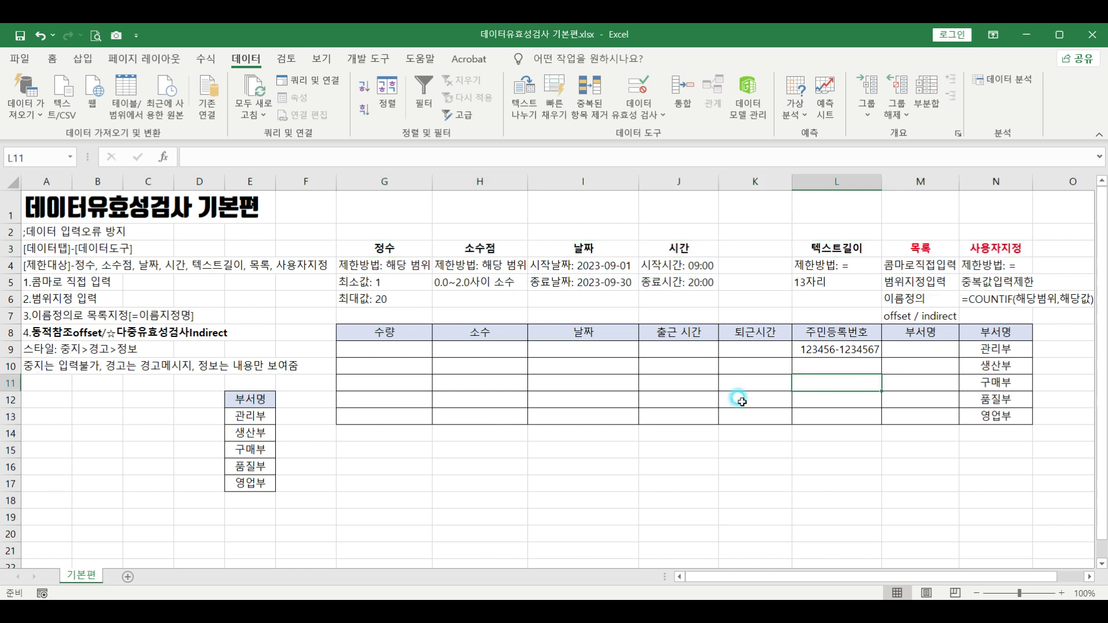
{"action": "left_click", "coordinate": [52, 299]}
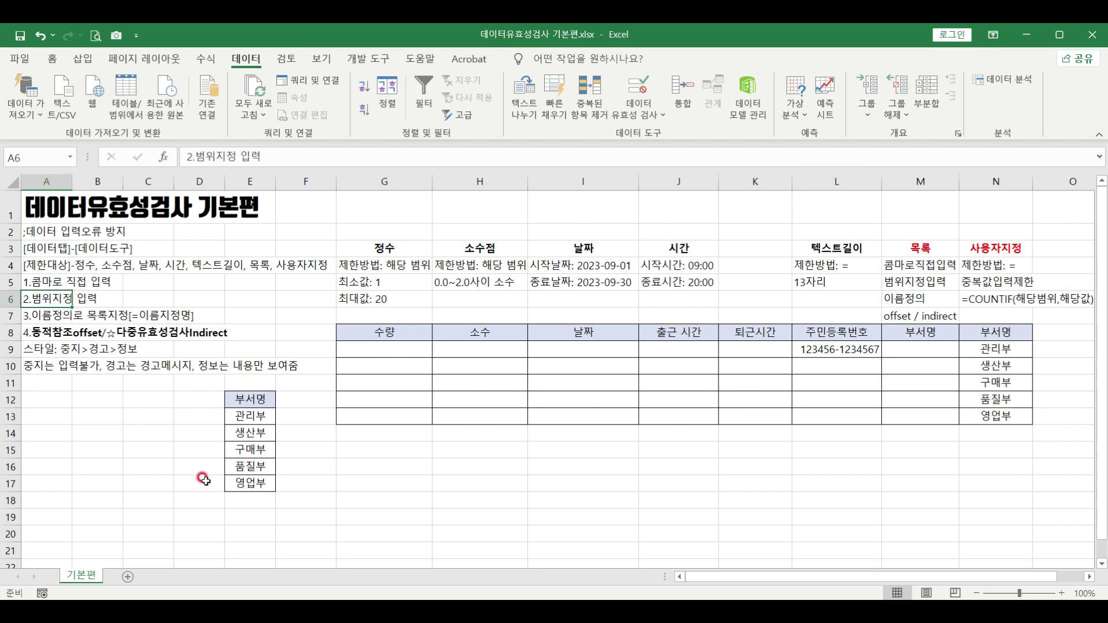